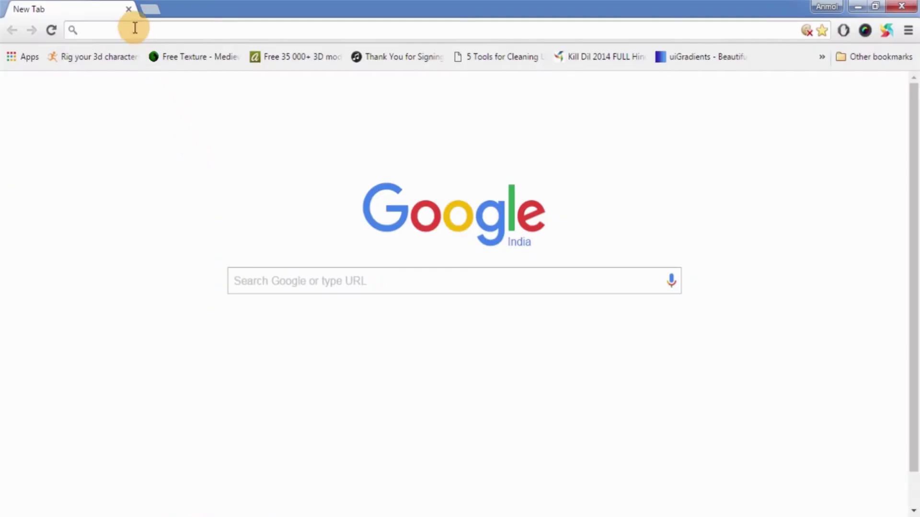
{"action": "type", "text": "www.ar"}
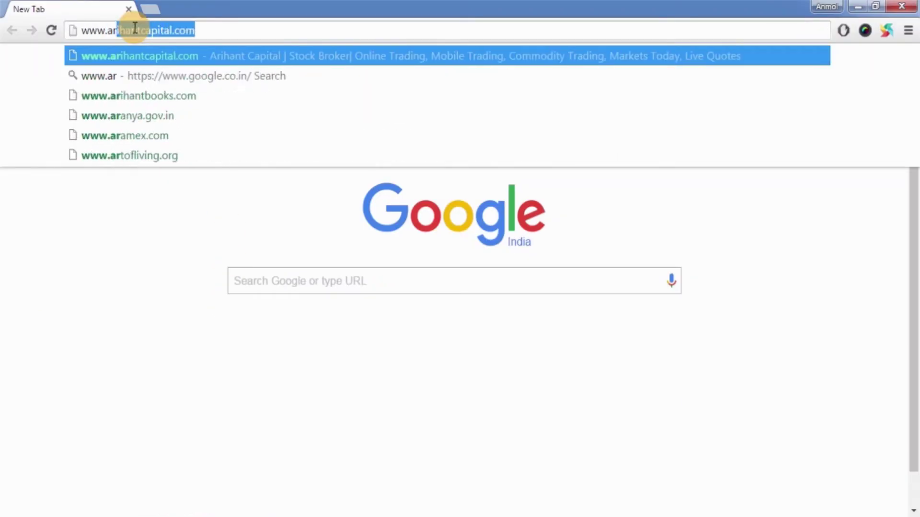
{"action": "type", "text": "ihantcapital.com"}
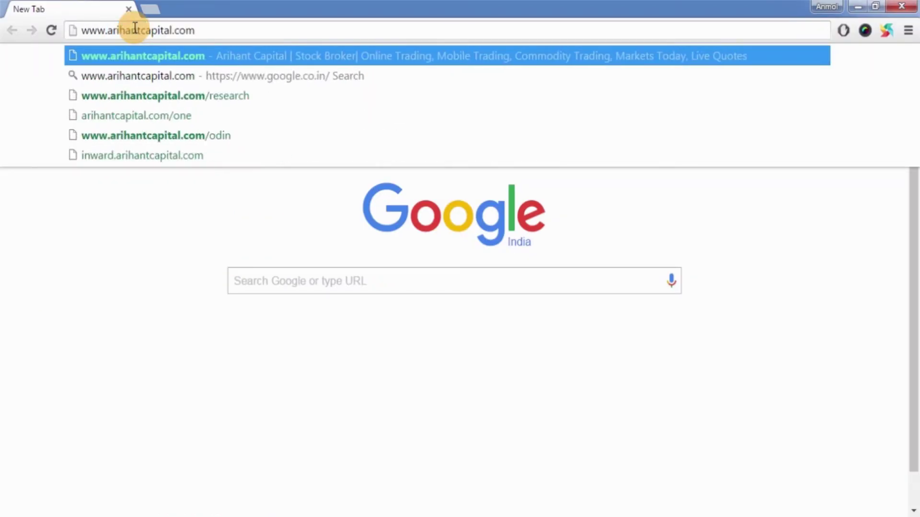
{"action": "key", "text": "Return"}
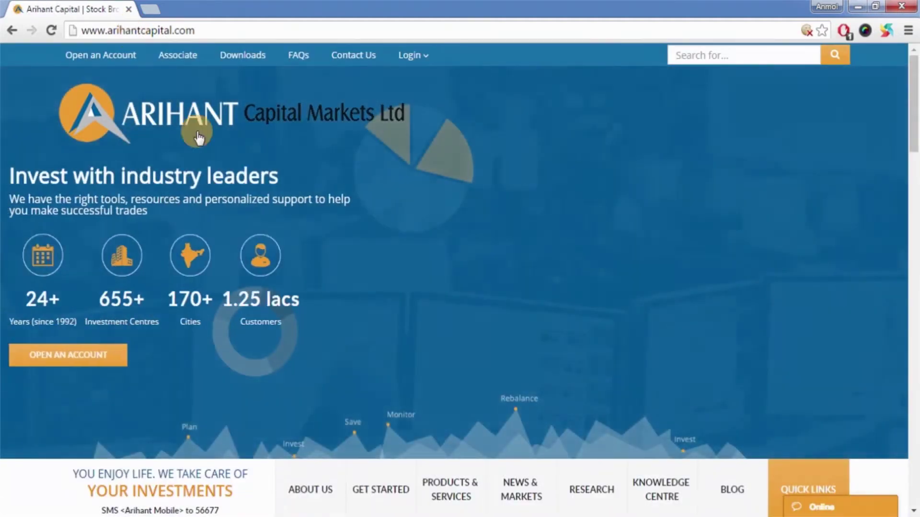
{"action": "left_click", "coordinate": [252, 62]}
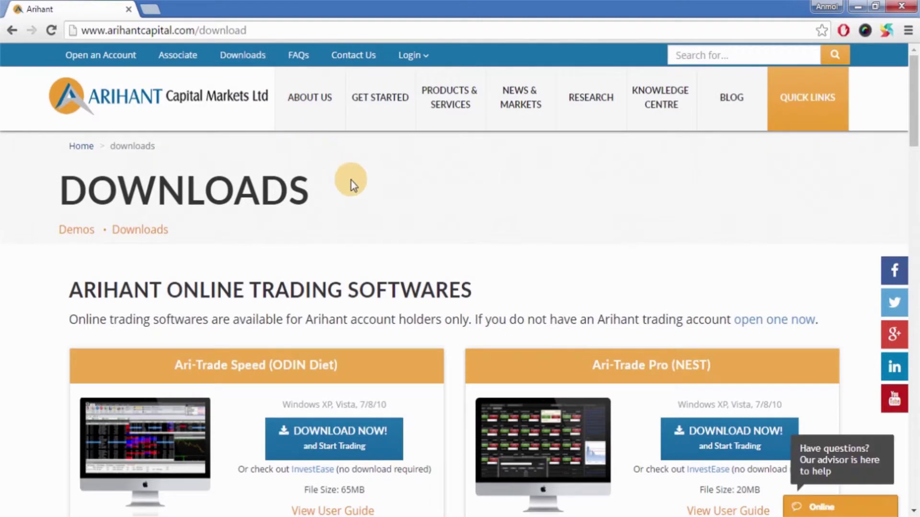
{"action": "scroll", "coordinate": [351, 184], "scroll_direction": "down", "scroll_amount": 3}
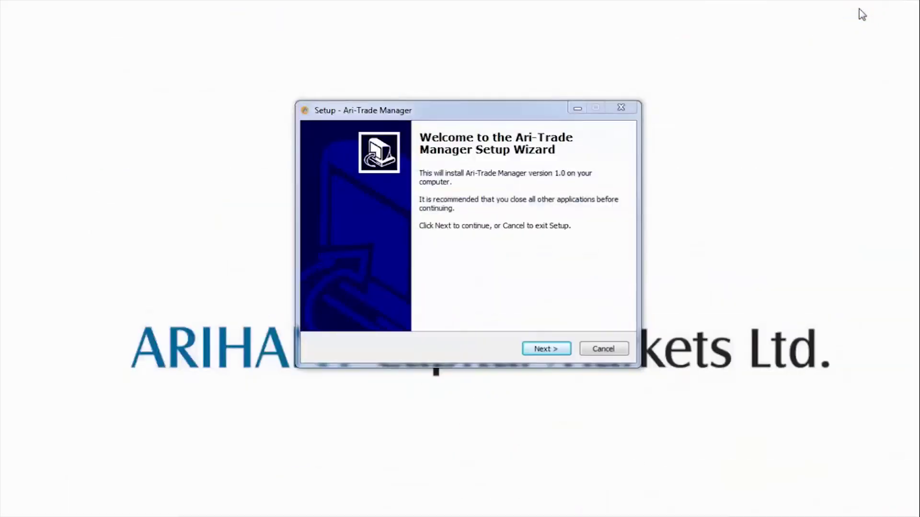
Install Ari-Trade Manager and replace the prefilled client code with your own.
{"action": "left_click", "coordinate": [555, 348]}
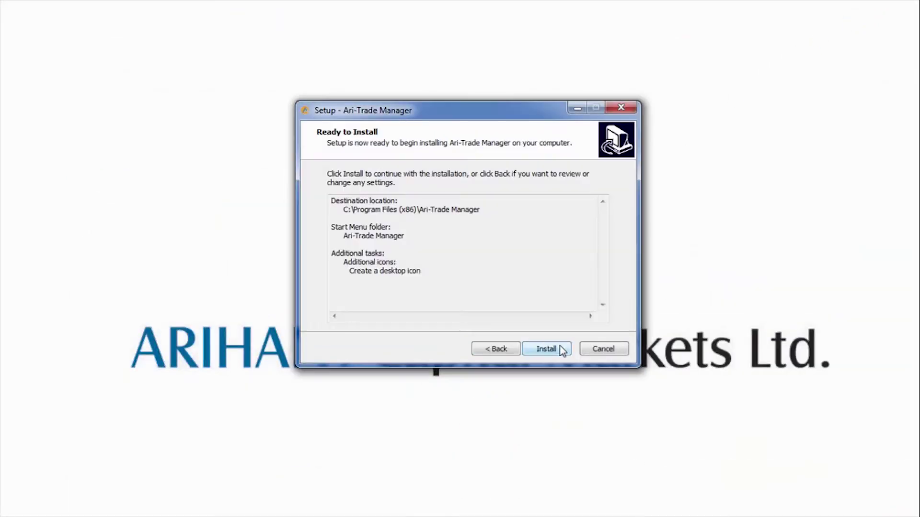
{"action": "left_click", "coordinate": [560, 346]}
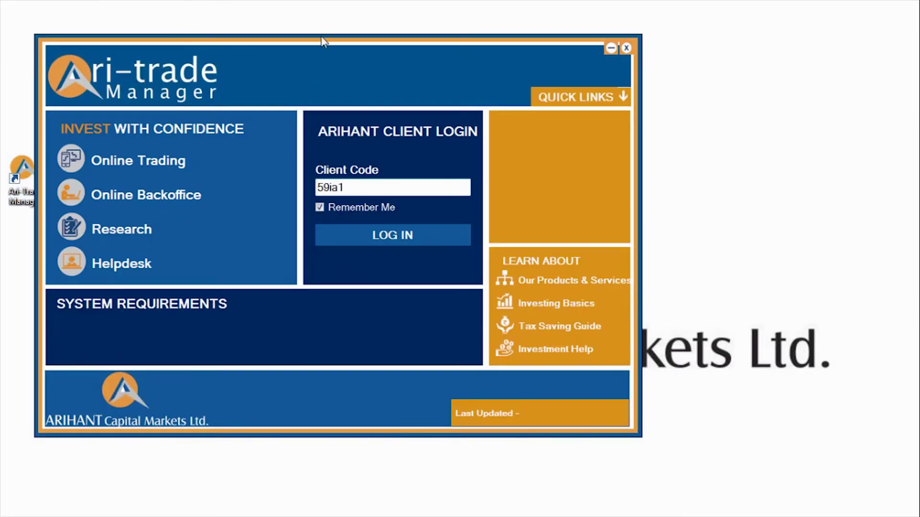
{"action": "left_click_drag", "start_coordinate": [360, 190], "coordinate": [326, 188]}
{"action": "type", "text": "**"}
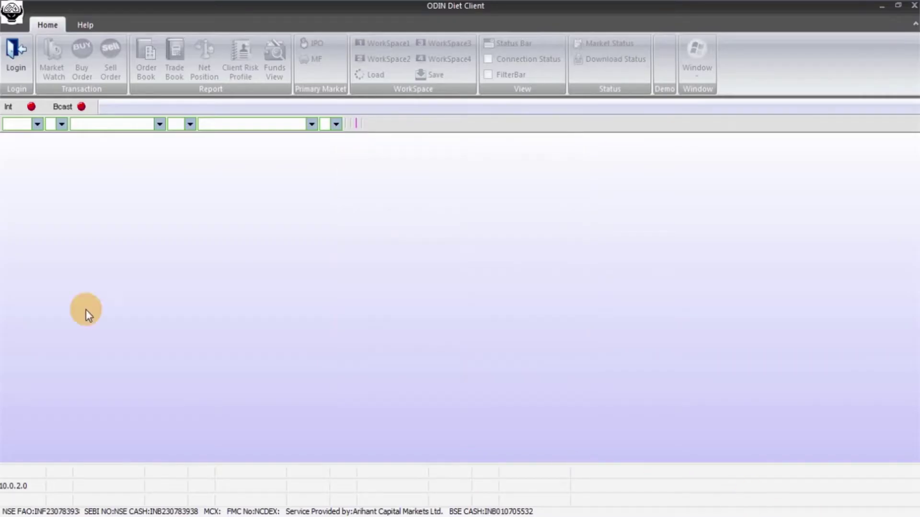
Log in to ODIN Diet with your user code and password, dismissing the expiry notice.
{"action": "left_click", "coordinate": [20, 73]}
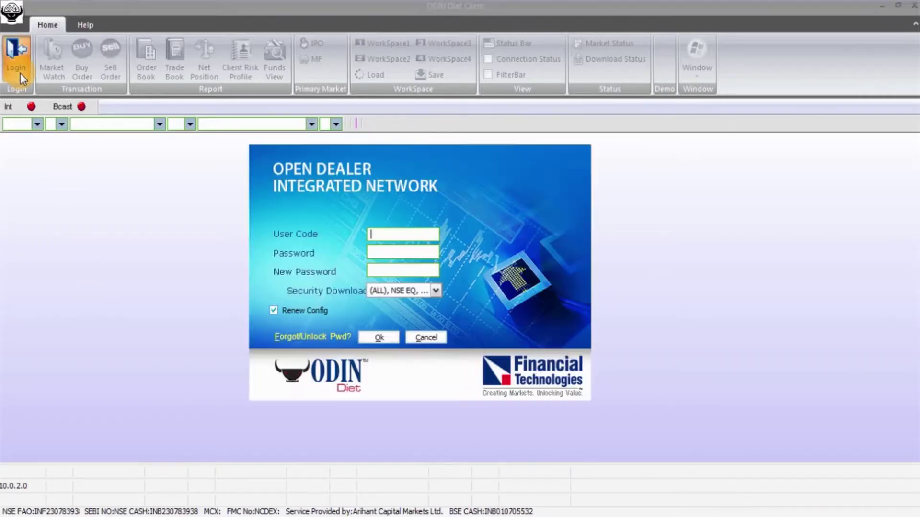
{"action": "type", "text": "XYZ"}
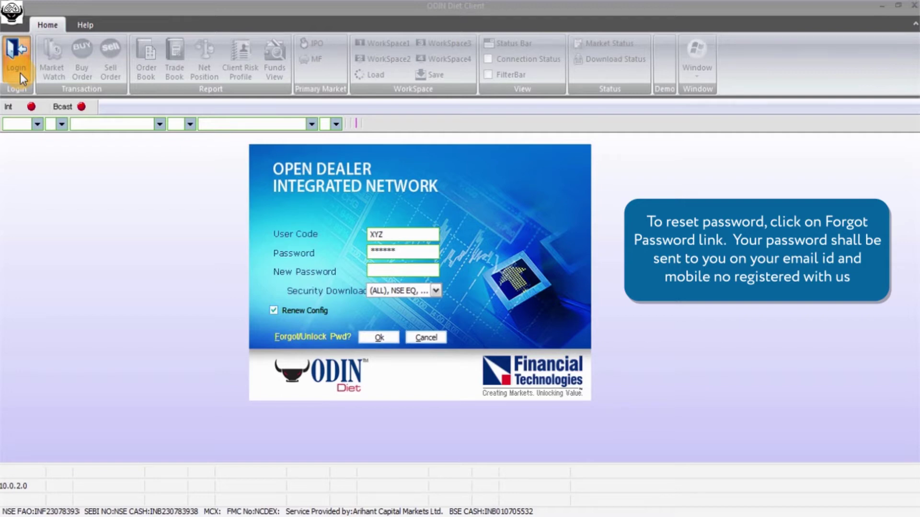
{"action": "key", "text": "Return"}
{"action": "key", "text": "Return"}
{"action": "left_click", "coordinate": [77, 269]}
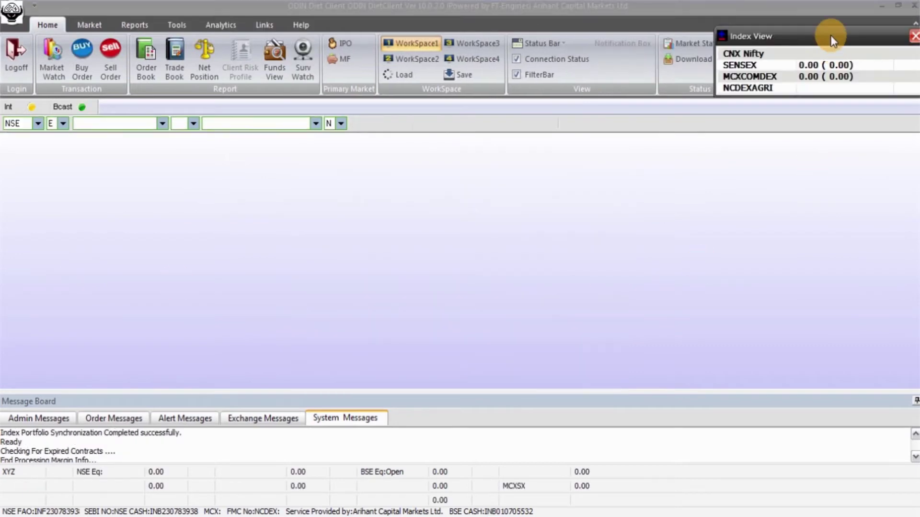
Move Index View to the bottom right and open a taller Market Watch window.
{"action": "left_click_drag", "start_coordinate": [830, 35], "coordinate": [822, 440]}
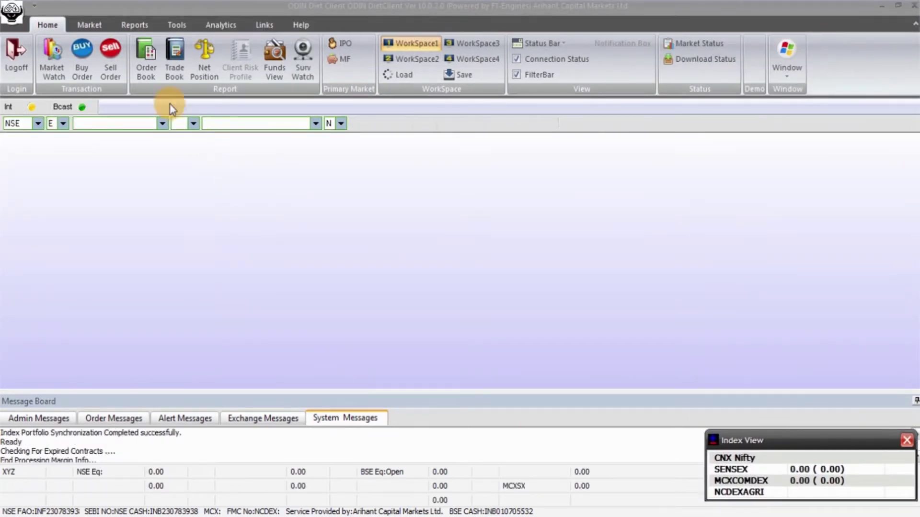
{"action": "left_click", "coordinate": [61, 79]}
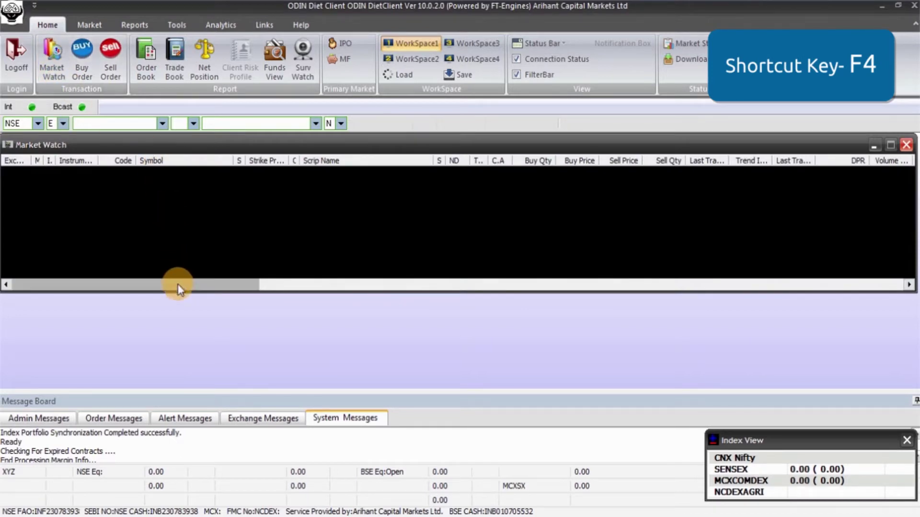
{"action": "left_click_drag", "start_coordinate": [179, 290], "coordinate": [178, 388]}
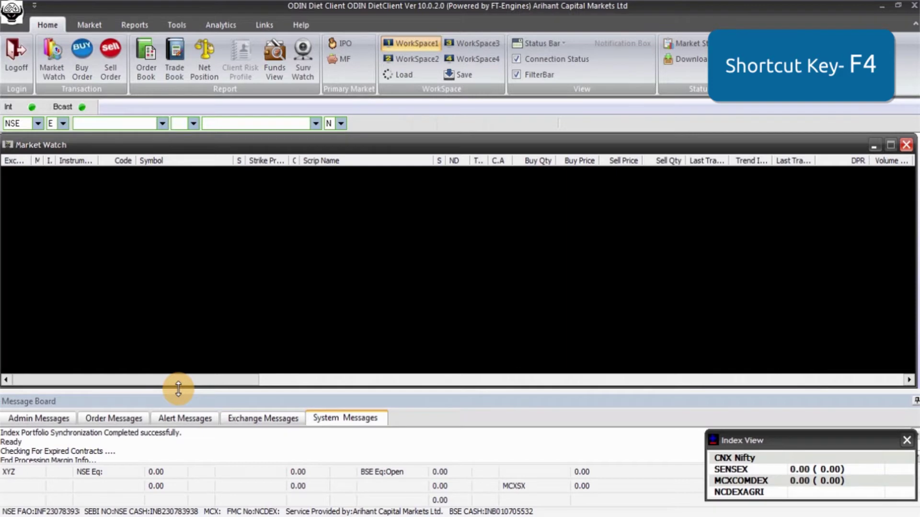
{"action": "left_click_drag", "start_coordinate": [178, 389], "coordinate": [178, 395]}
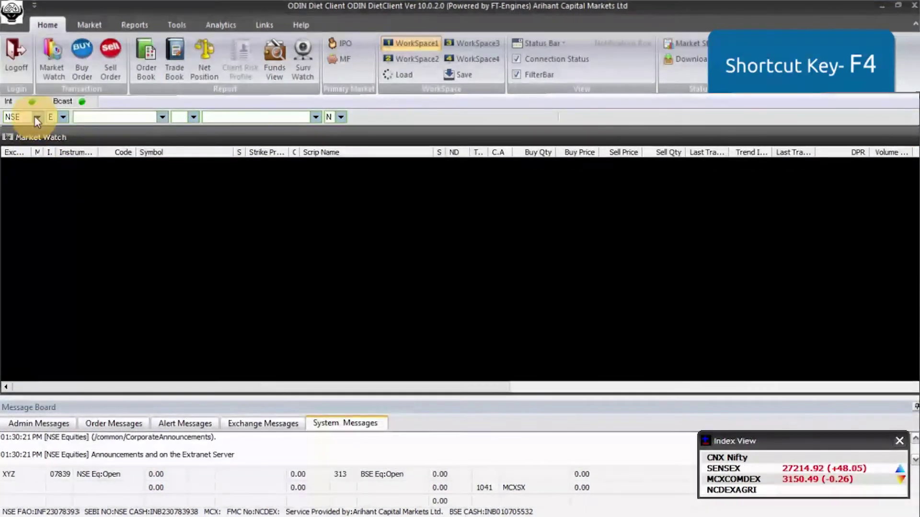
Set the Market Watch exchange to BSE with BUDGE BUDGE as the scrip.
{"action": "left_click", "coordinate": [37, 117]}
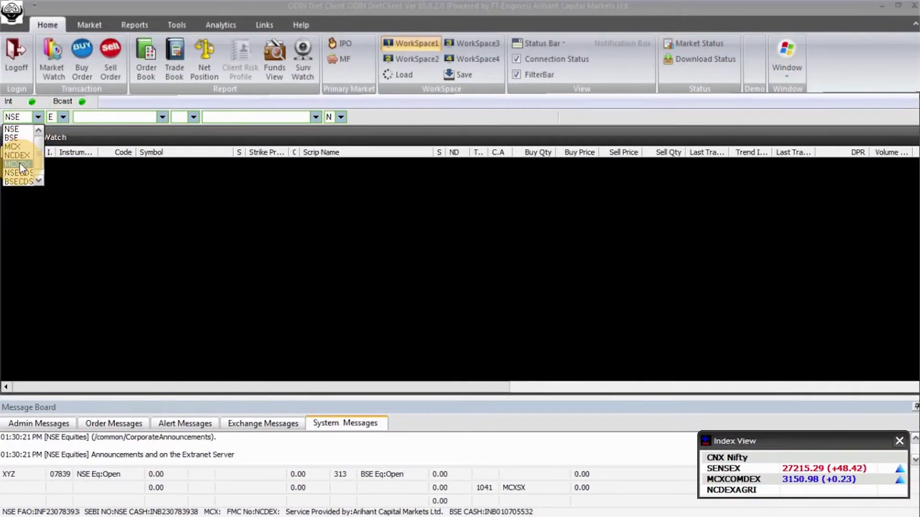
{"action": "left_click", "coordinate": [13, 139]}
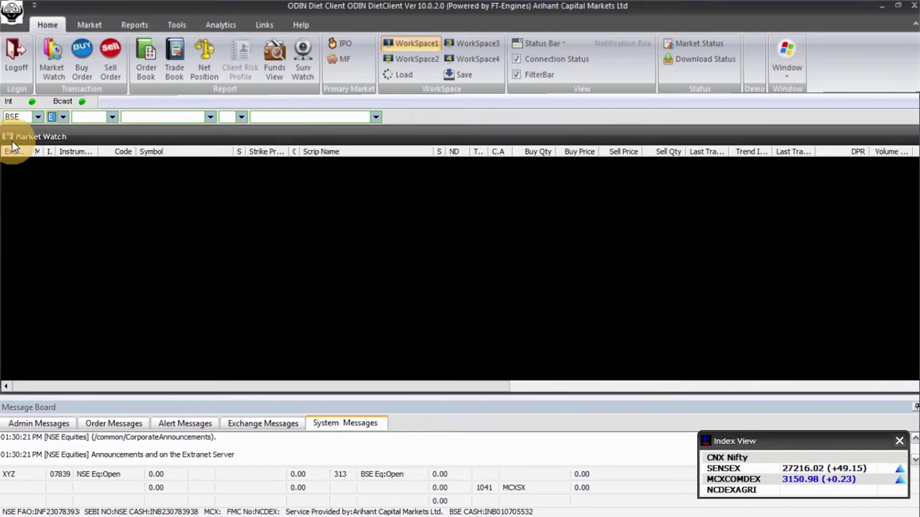
{"action": "left_click", "coordinate": [112, 117]}
{"action": "left_click", "coordinate": [92, 142]}
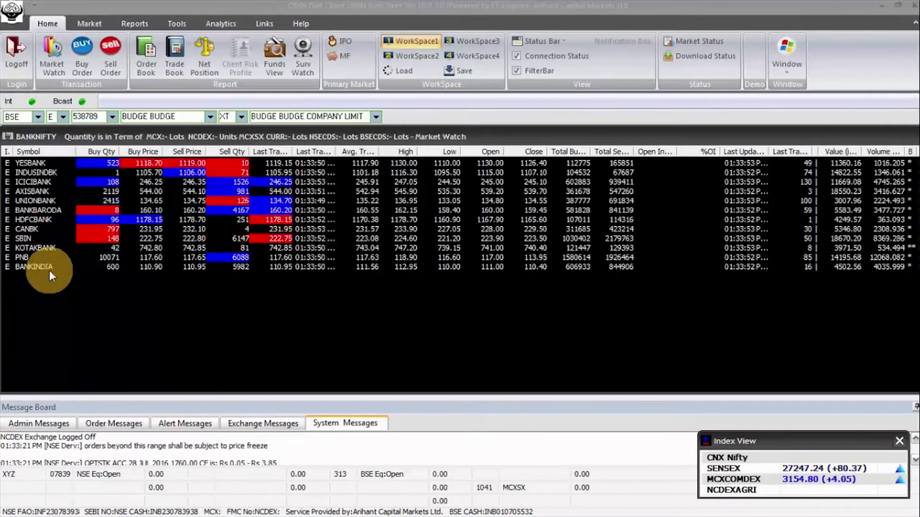
Delete the HDFCBANK row from the watch list and select BANKINDIA.
{"action": "left_click", "coordinate": [43, 221]}
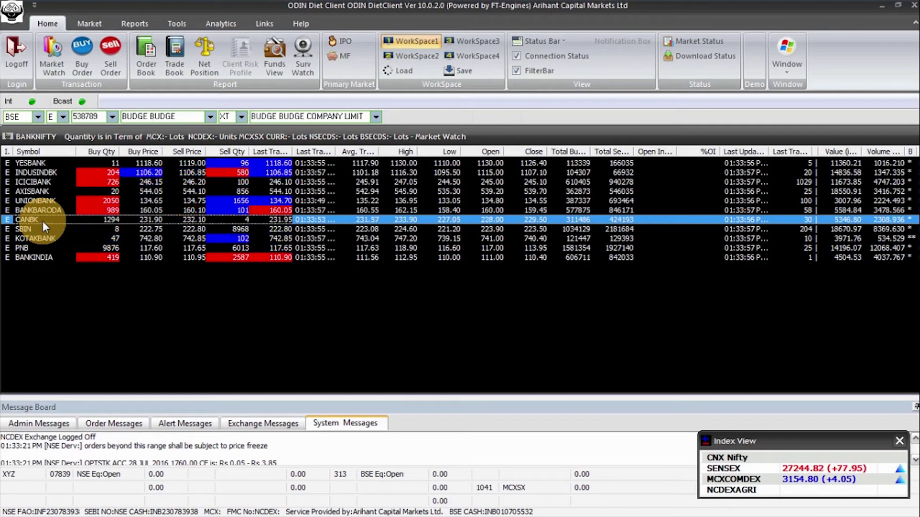
{"action": "key", "text": "Delete"}
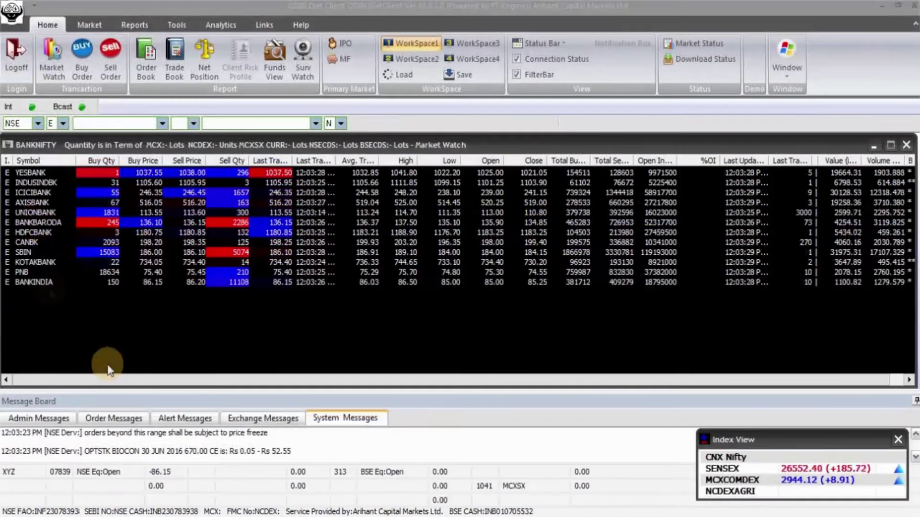
{"action": "left_click", "coordinate": [47, 282]}
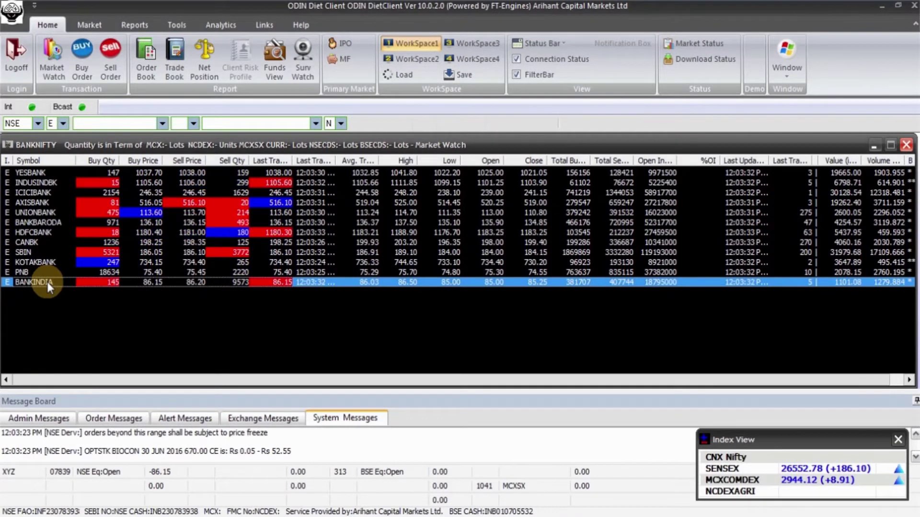
Place and confirm a buy order for 1 BANKINDIA share.
{"action": "left_click", "coordinate": [83, 48]}
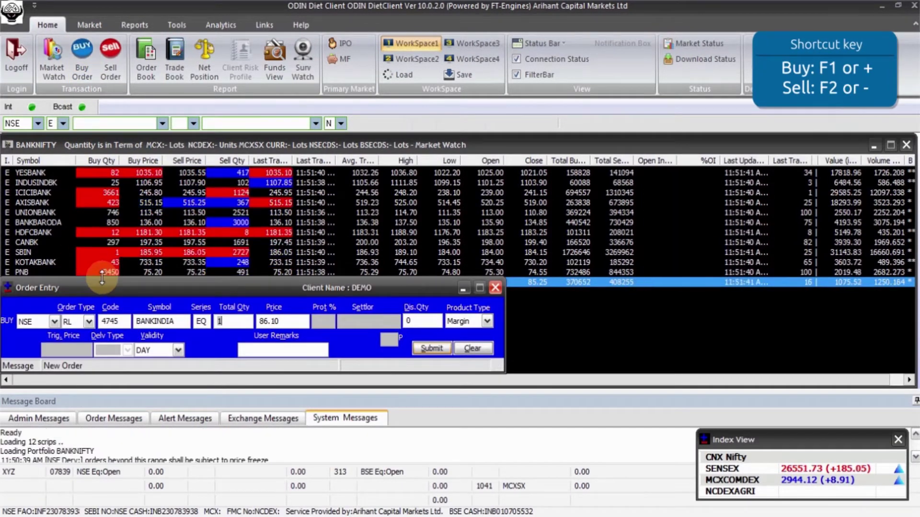
{"action": "left_click_drag", "start_coordinate": [134, 281], "coordinate": [134, 139]}
{"action": "left_click_drag", "start_coordinate": [504, 259], "coordinate": [527, 259]}
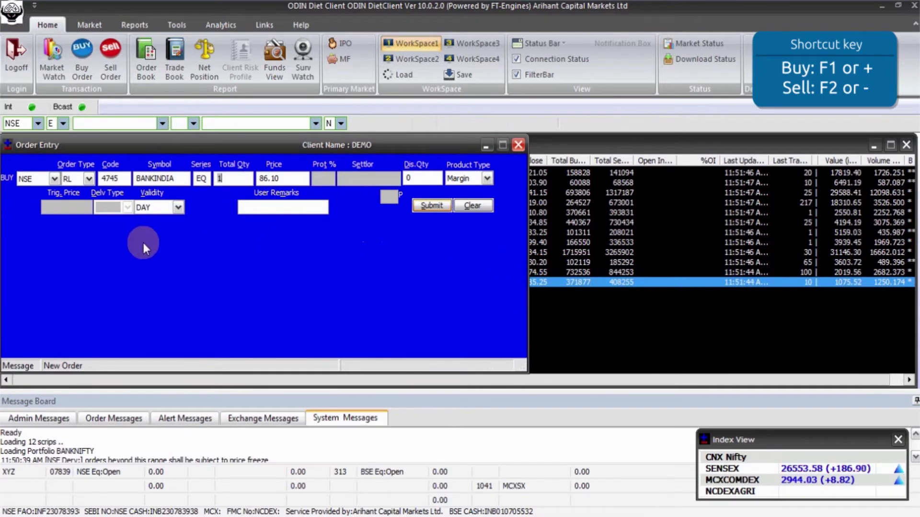
{"action": "left_click", "coordinate": [238, 177]}
{"action": "type", "text": "1"}
{"action": "key", "text": "Tab"}
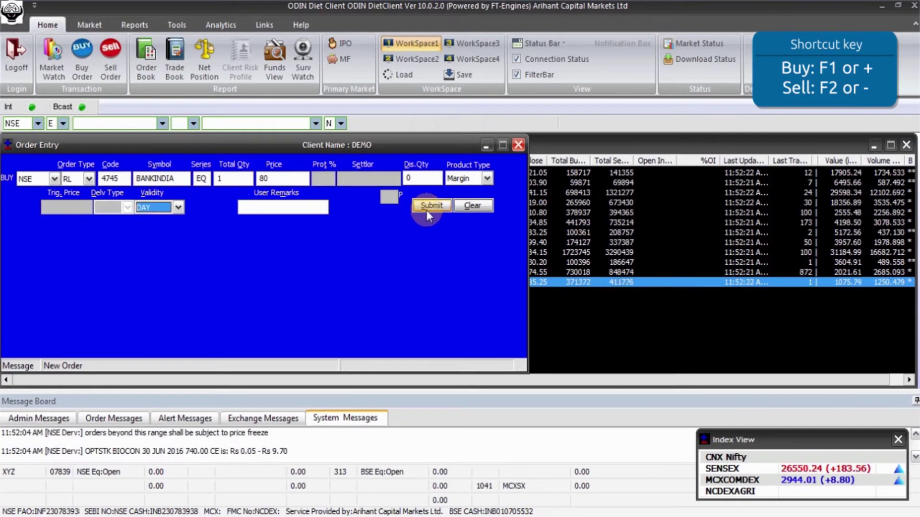
{"action": "left_click", "coordinate": [427, 209]}
{"action": "left_click", "coordinate": [412, 295]}
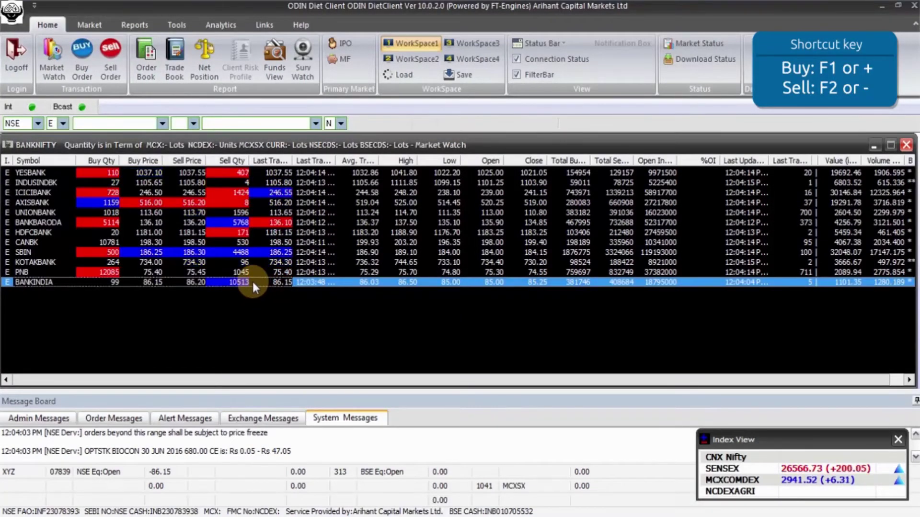
Open the sell order window, close it without ordering, and view the Order Book.
{"action": "left_click", "coordinate": [121, 73]}
{"action": "left_click", "coordinate": [63, 381]}
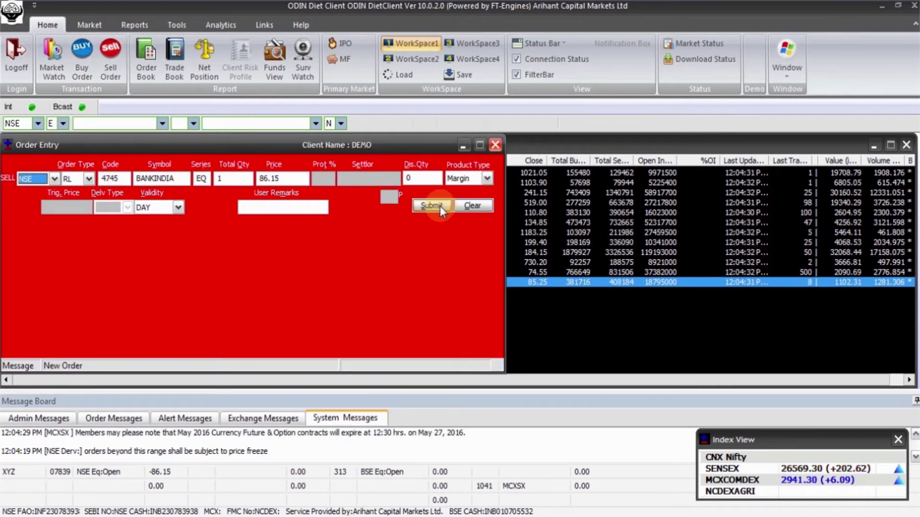
{"action": "left_click", "coordinate": [495, 145]}
{"action": "left_click", "coordinate": [148, 79]}
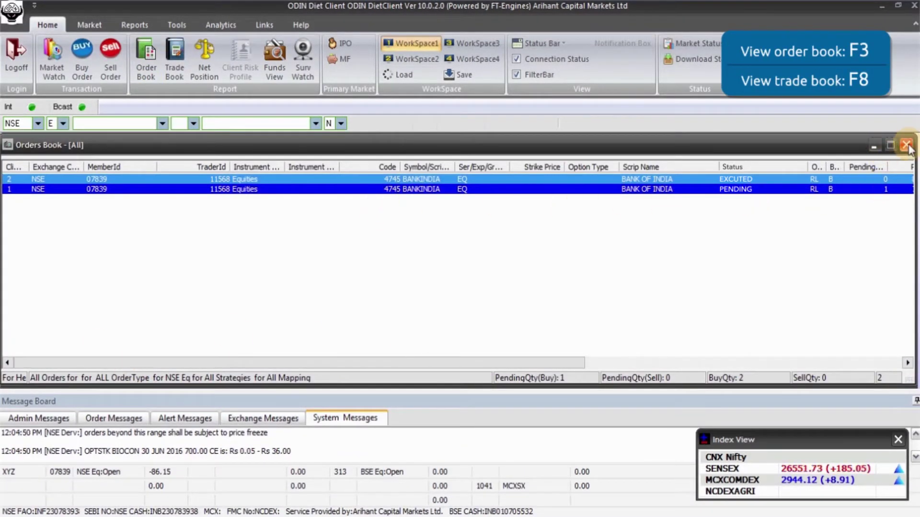
Close the Orders Book, then view and close the Trade Book.
{"action": "left_click", "coordinate": [906, 144]}
{"action": "left_click", "coordinate": [181, 72]}
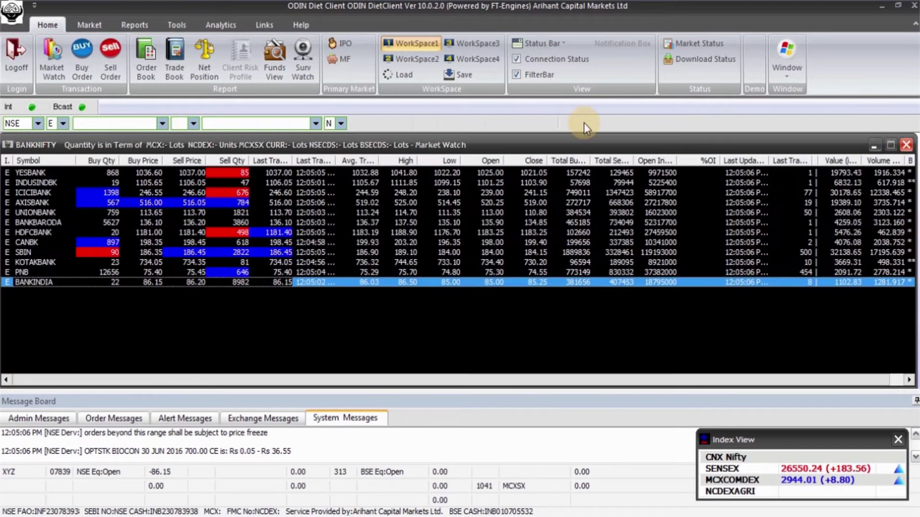
{"action": "left_click", "coordinate": [905, 145]}
Review the enlarged Net Position window, minimise it, and bring up the Funds Transfer options.
{"action": "left_click", "coordinate": [208, 75]}
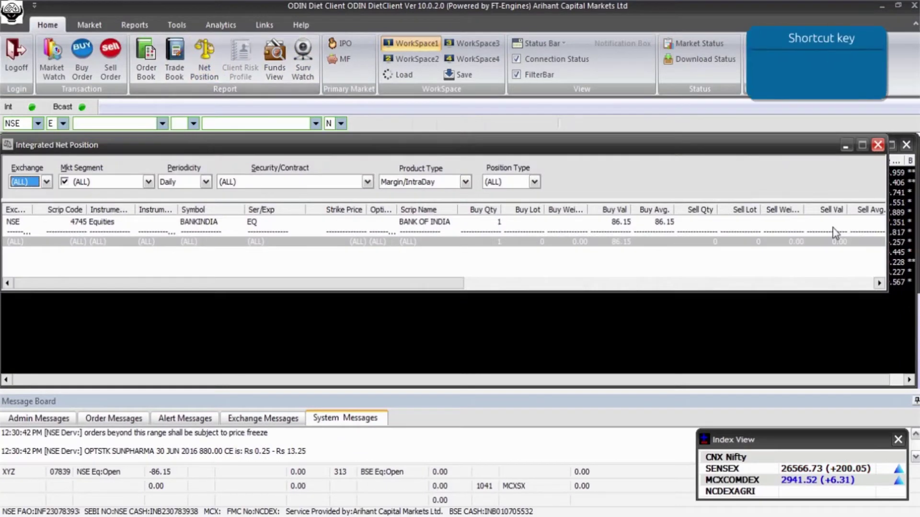
{"action": "left_click_drag", "start_coordinate": [884, 274], "coordinate": [912, 376]}
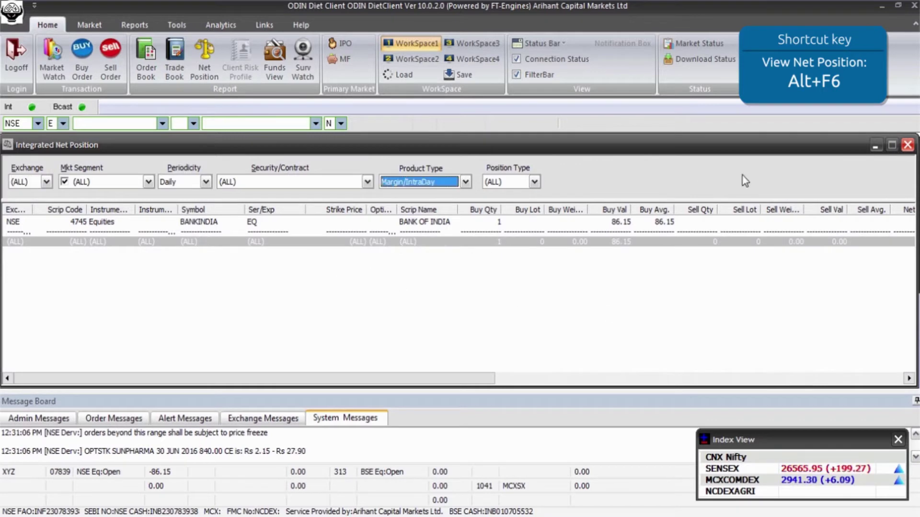
{"action": "left_click", "coordinate": [877, 146]}
{"action": "left_click", "coordinate": [627, 206]}
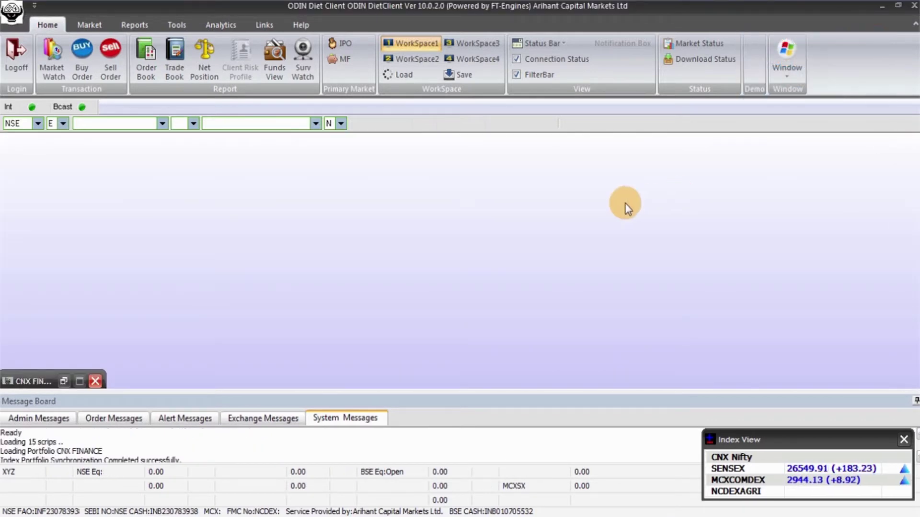
{"action": "left_click", "coordinate": [263, 26]}
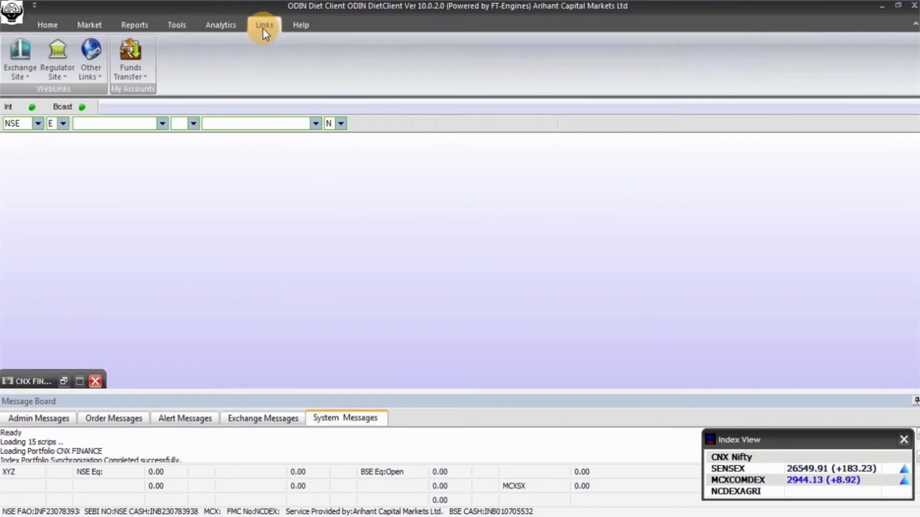
{"action": "left_click", "coordinate": [142, 76]}
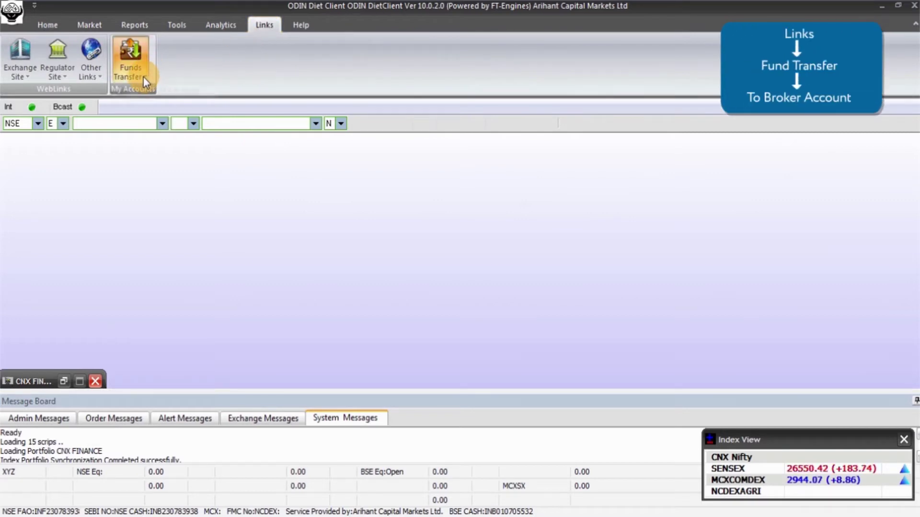
Fill the To Broker Account form with product NSE EQUITIES and an amount, then return to ODIN.
{"action": "left_click", "coordinate": [147, 93]}
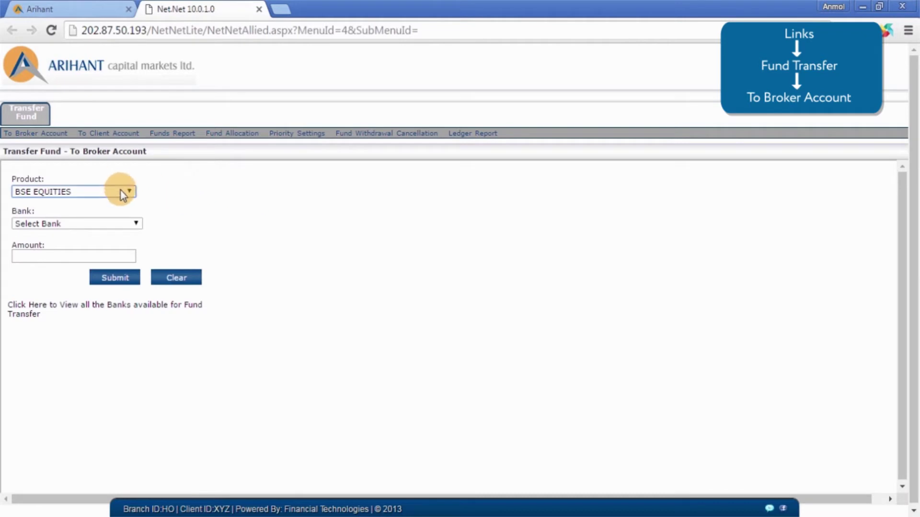
{"action": "left_click", "coordinate": [119, 191]}
{"action": "left_click", "coordinate": [98, 225]}
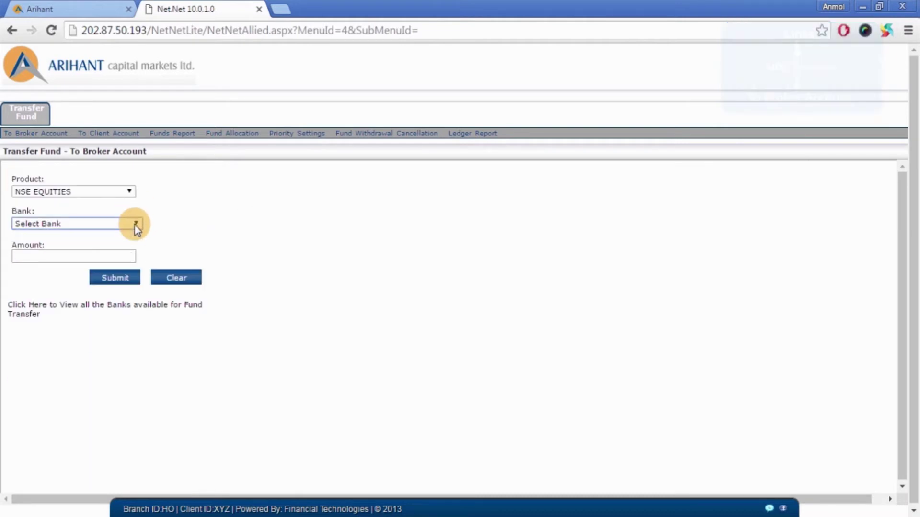
{"action": "left_click", "coordinate": [67, 256]}
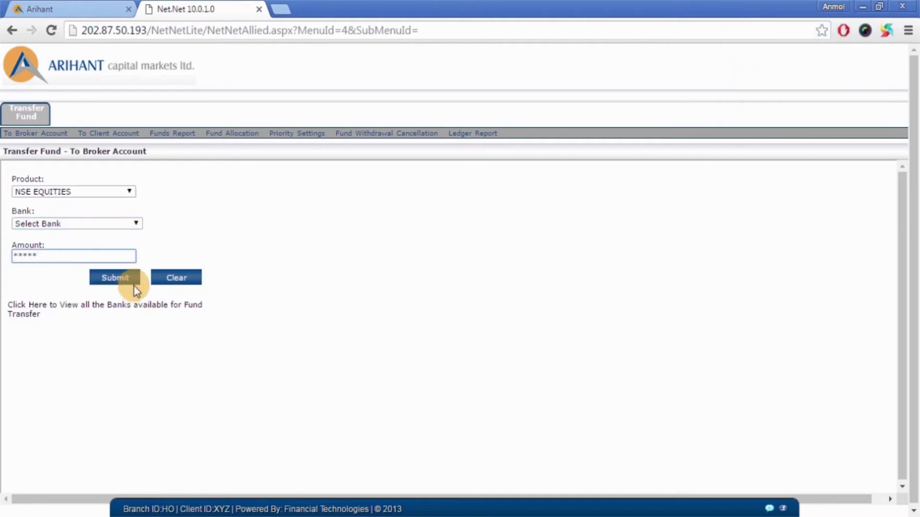
{"action": "left_click", "coordinate": [862, 7]}
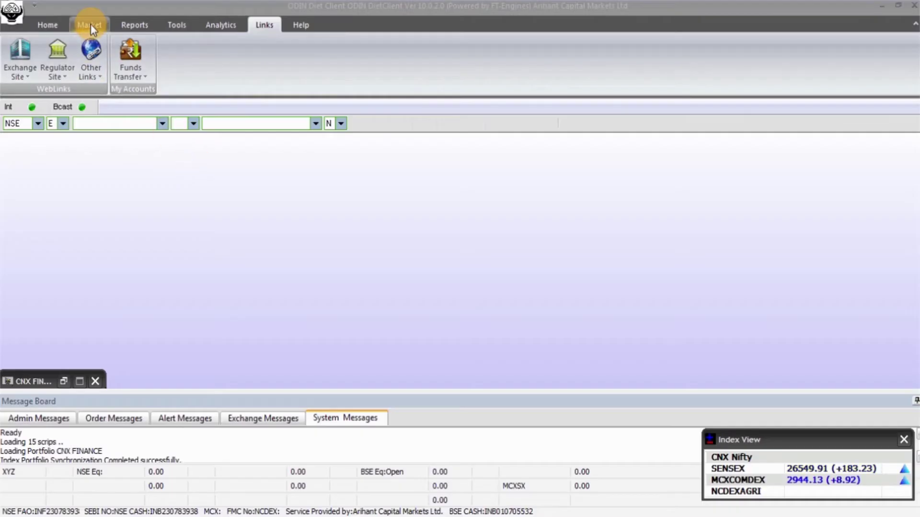
View the Most Active Securities list, enlarged and refreshed, then close it.
{"action": "left_click", "coordinate": [91, 25]}
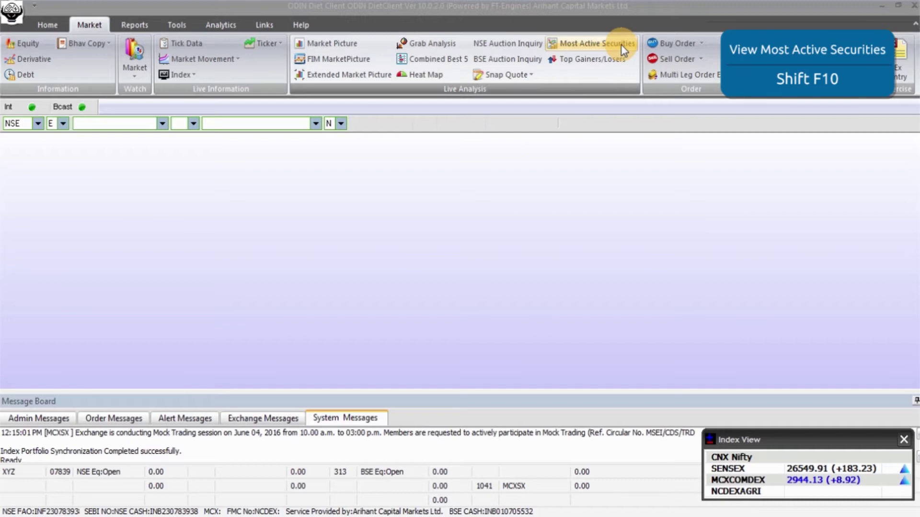
{"action": "left_click", "coordinate": [621, 45]}
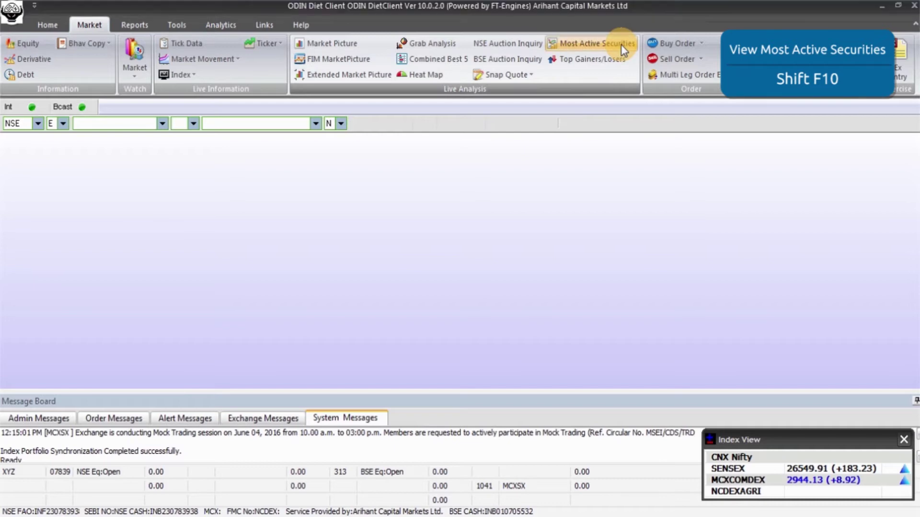
{"action": "left_click_drag", "start_coordinate": [484, 190], "coordinate": [480, 144]}
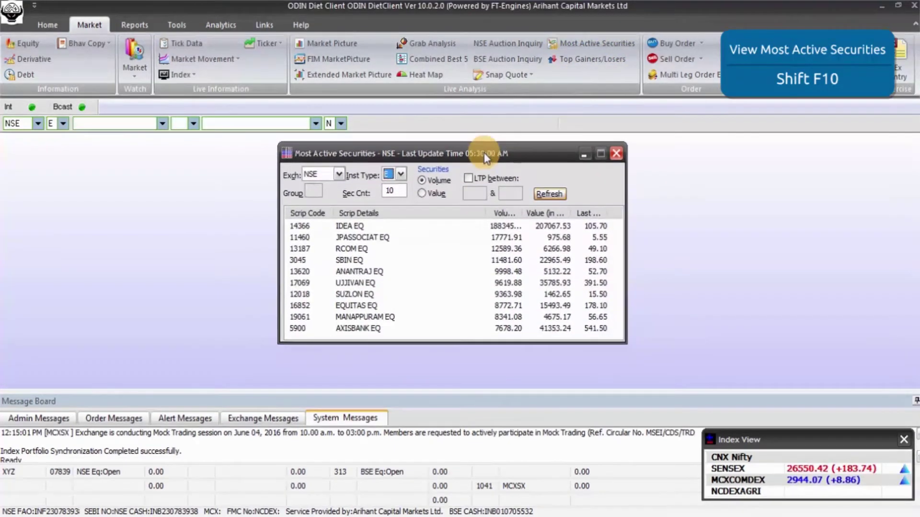
{"action": "left_click_drag", "start_coordinate": [623, 340], "coordinate": [648, 379]}
{"action": "left_click", "coordinate": [550, 194]}
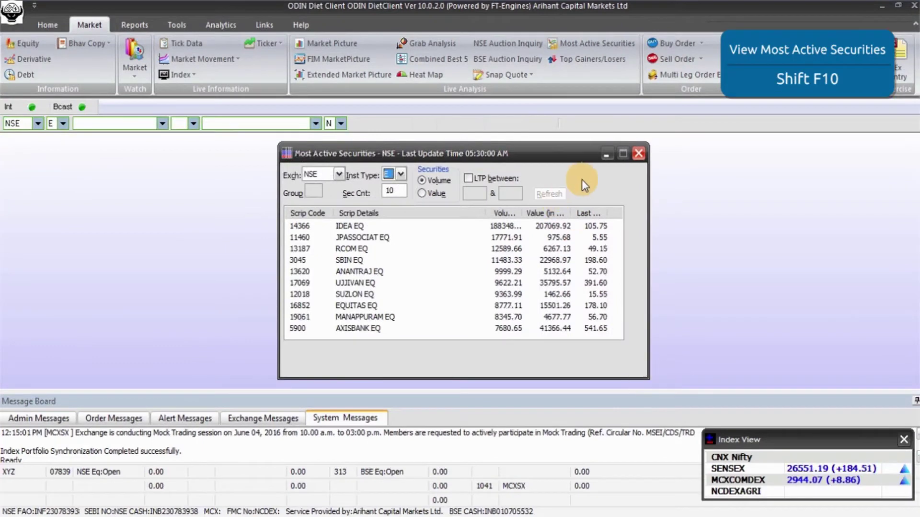
{"action": "left_click", "coordinate": [638, 153]}
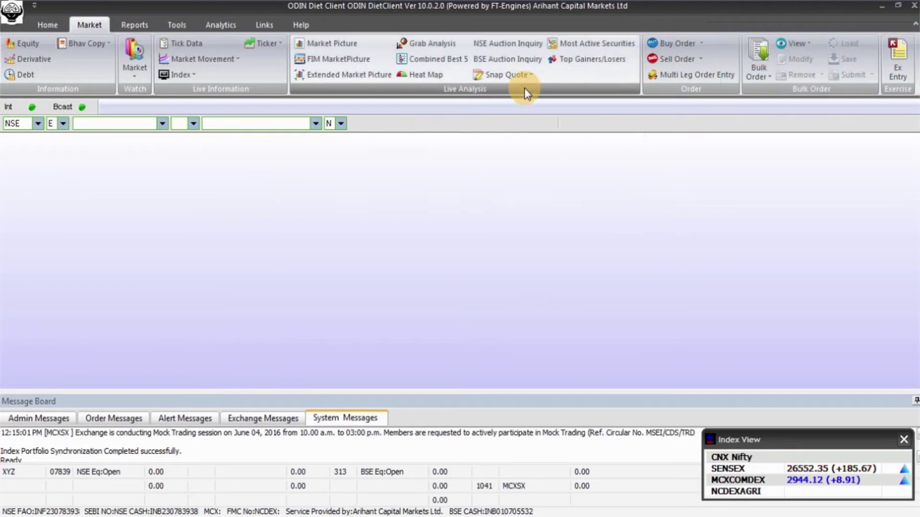
View the Top Gainers and Losers list, enlarged and refreshed, then close it.
{"action": "left_click", "coordinate": [593, 59]}
{"action": "left_click_drag", "start_coordinate": [496, 282], "coordinate": [486, 162]}
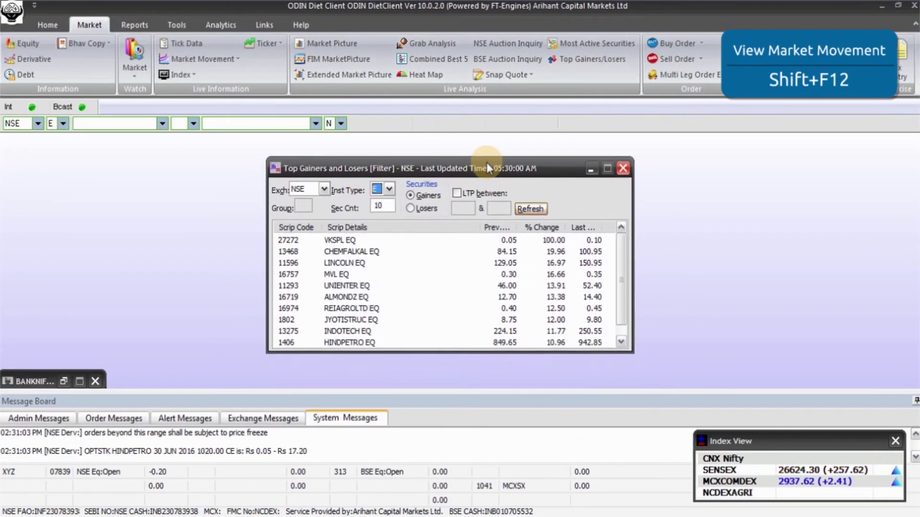
{"action": "left_click_drag", "start_coordinate": [644, 345], "coordinate": [645, 369]}
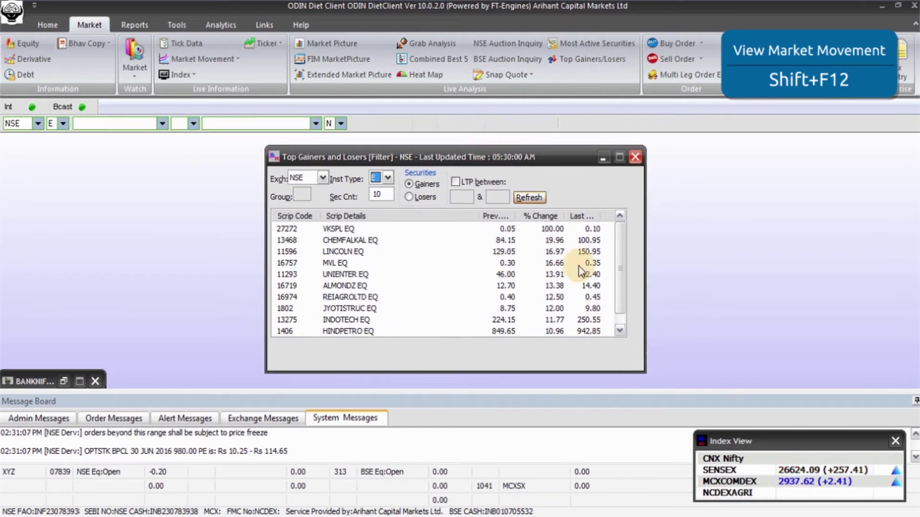
{"action": "left_click", "coordinate": [536, 200]}
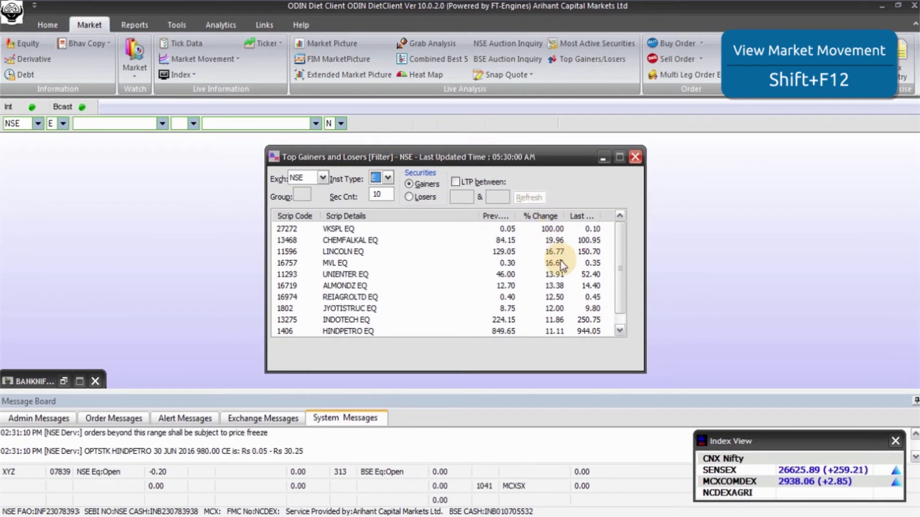
{"action": "scroll", "coordinate": [620, 288], "scroll_direction": "down", "scroll_amount": 1}
{"action": "scroll", "coordinate": [622, 262], "scroll_direction": "up", "scroll_amount": 1}
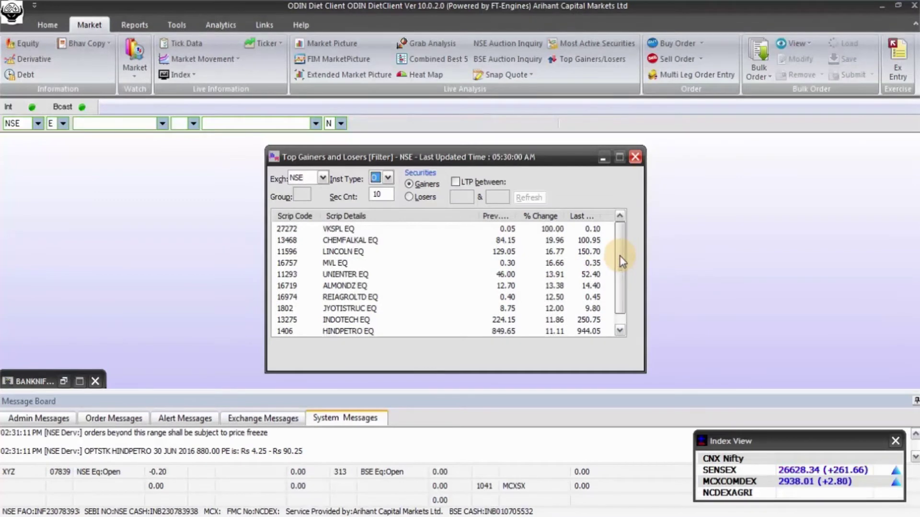
{"action": "left_click", "coordinate": [635, 157]}
Restore the BANKNIFTY Market Watch and request a Historic Continuous Chart for YESBANK.
{"action": "left_click", "coordinate": [64, 382]}
{"action": "left_click", "coordinate": [24, 310]}
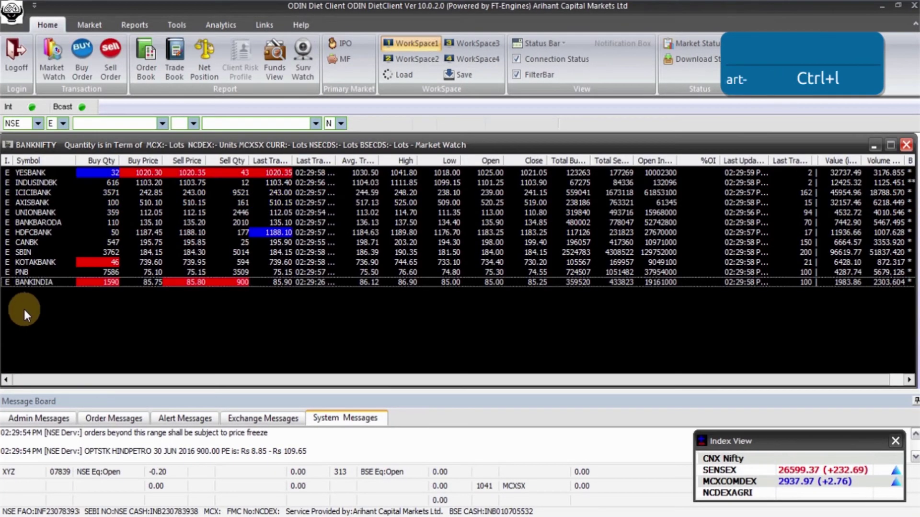
{"action": "left_click", "coordinate": [26, 171]}
{"action": "right_click", "coordinate": [26, 171]}
{"action": "mouse_move", "coordinate": [87, 415]}
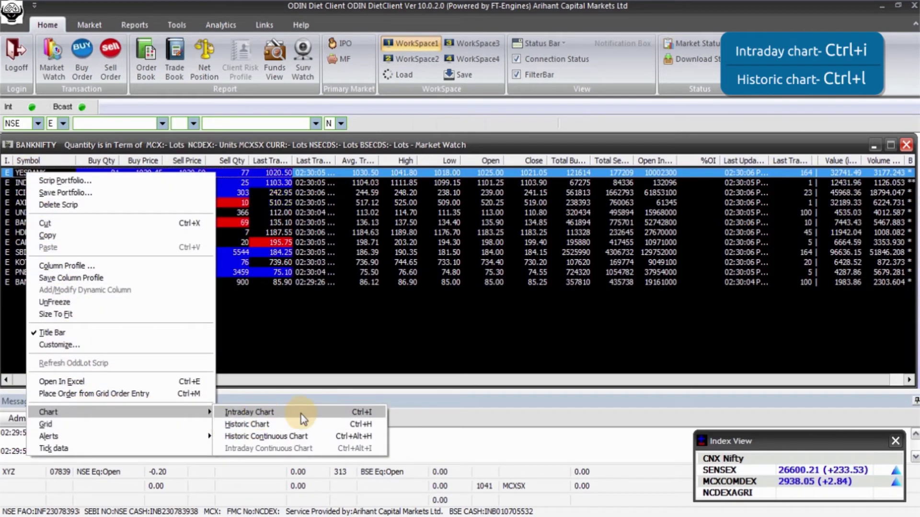
{"action": "left_click", "coordinate": [322, 435]}
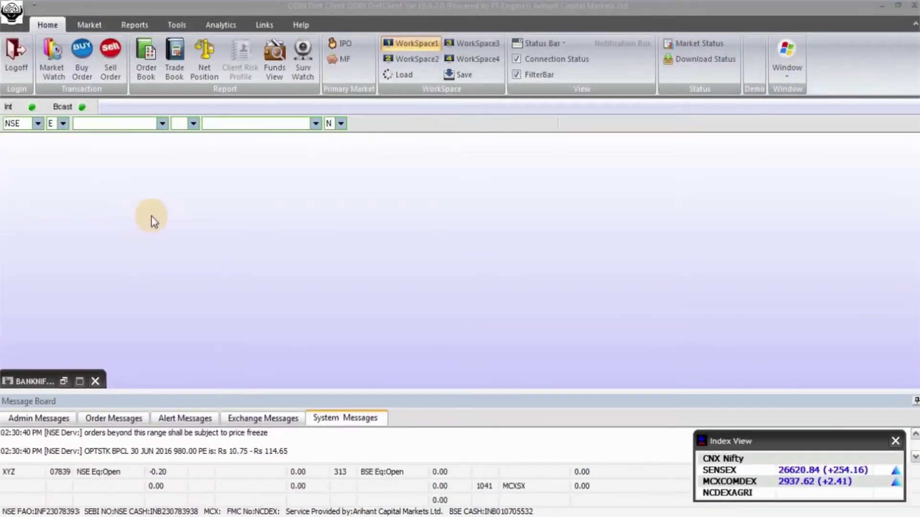
{"action": "left_click", "coordinate": [92, 23]}
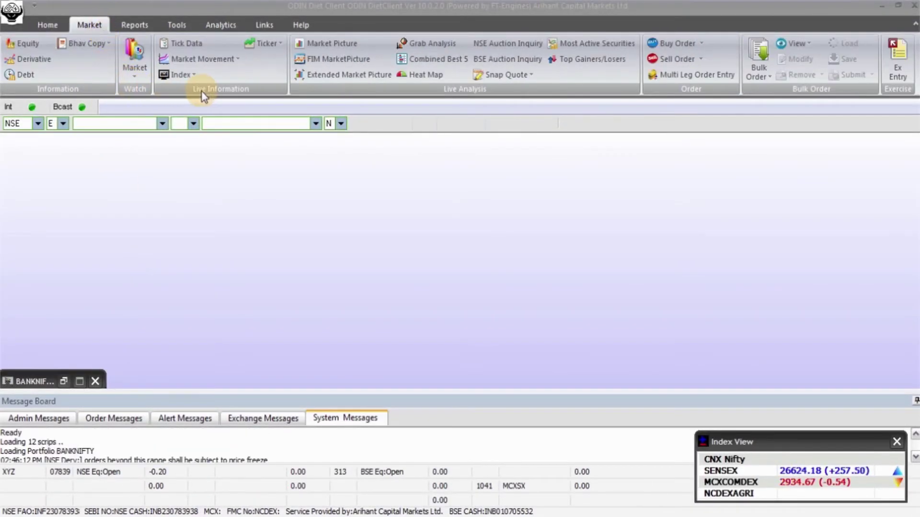
View the Market Movement for NSE RELAXO EQ (Shift+F12) in a widened window, then close it.
{"action": "left_click", "coordinate": [237, 59]}
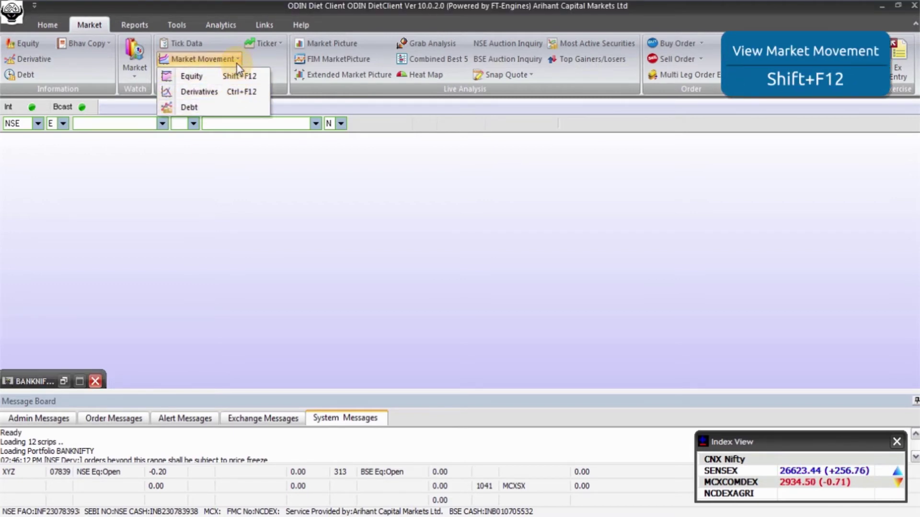
{"action": "key", "text": "shift+F12"}
{"action": "left_click", "coordinate": [479, 222]}
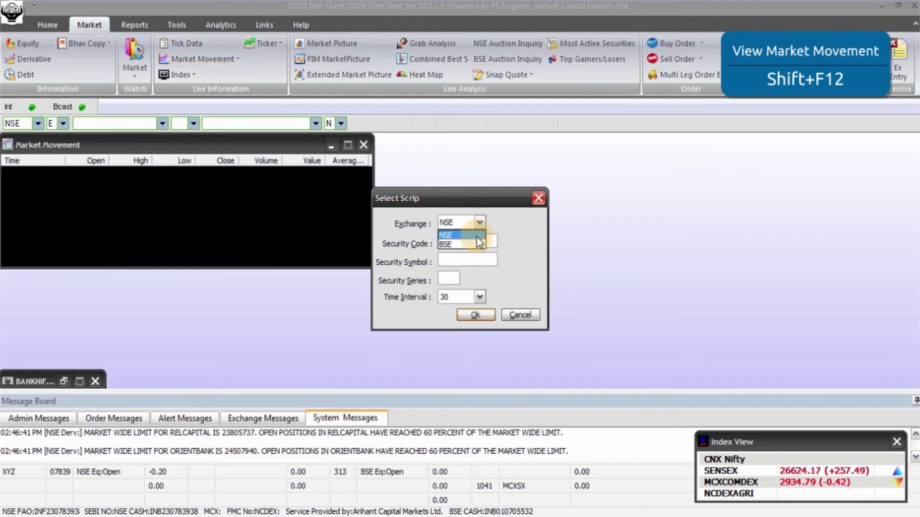
{"action": "left_click", "coordinate": [476, 235]}
{"action": "left_click", "coordinate": [471, 259]}
{"action": "type", "text": "REL"}
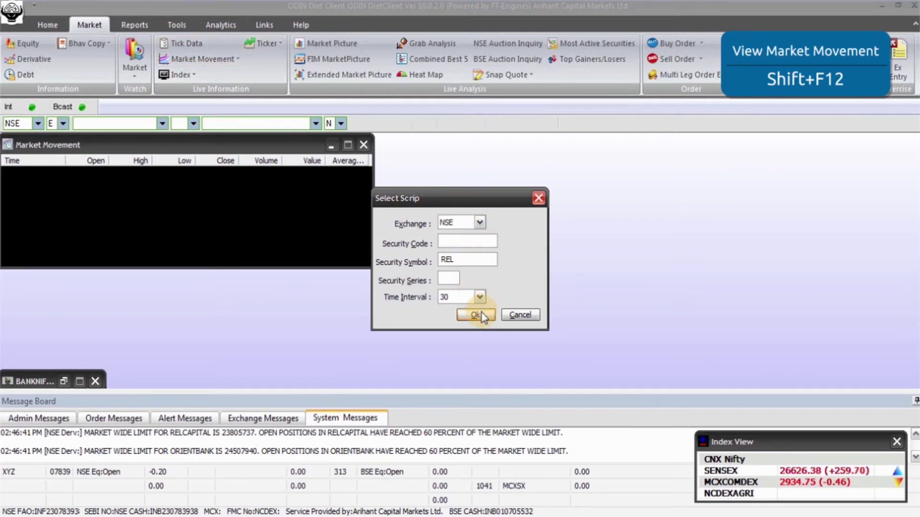
{"action": "left_click", "coordinate": [475, 314]}
{"action": "left_click_drag", "start_coordinate": [402, 307], "coordinate": [491, 386]}
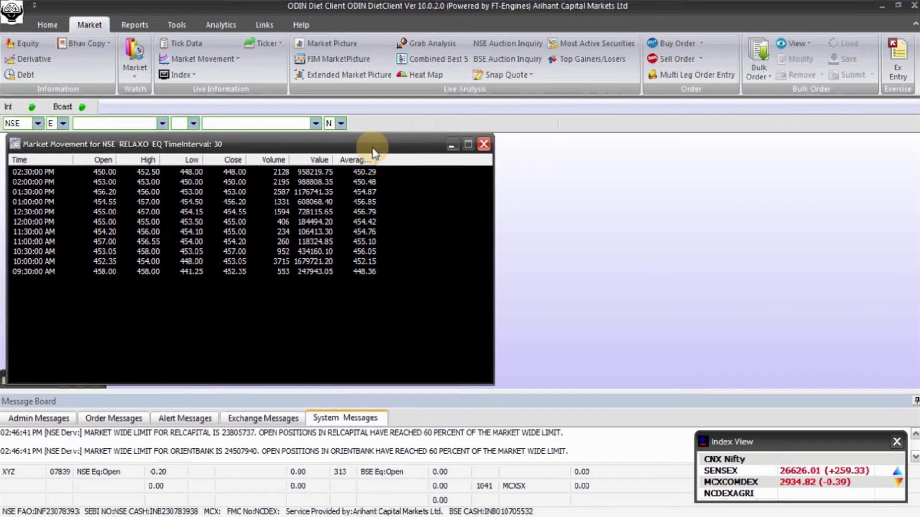
{"action": "left_click", "coordinate": [481, 148]}
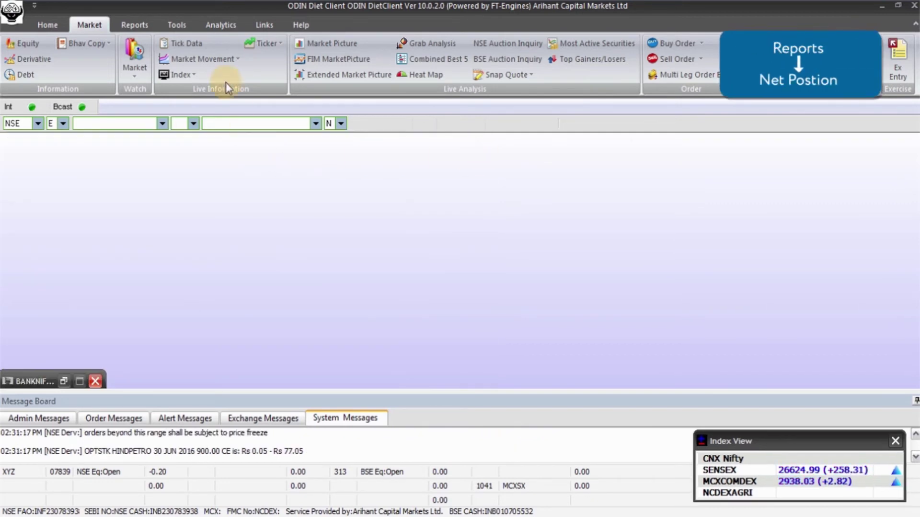
Review the BANKINDIA net position (bought 86.15, sold 85.95) under Margin/IntraDay, then close it.
{"action": "left_click", "coordinate": [143, 25]}
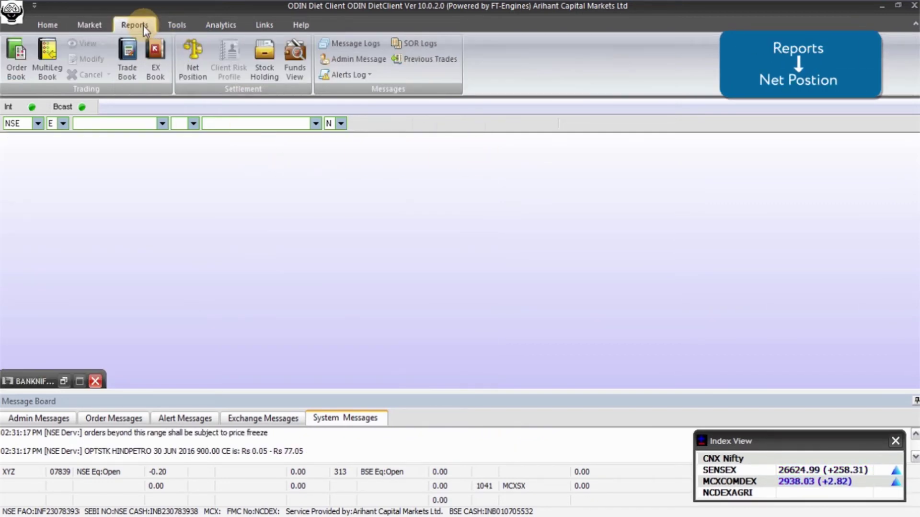
{"action": "left_click", "coordinate": [200, 77]}
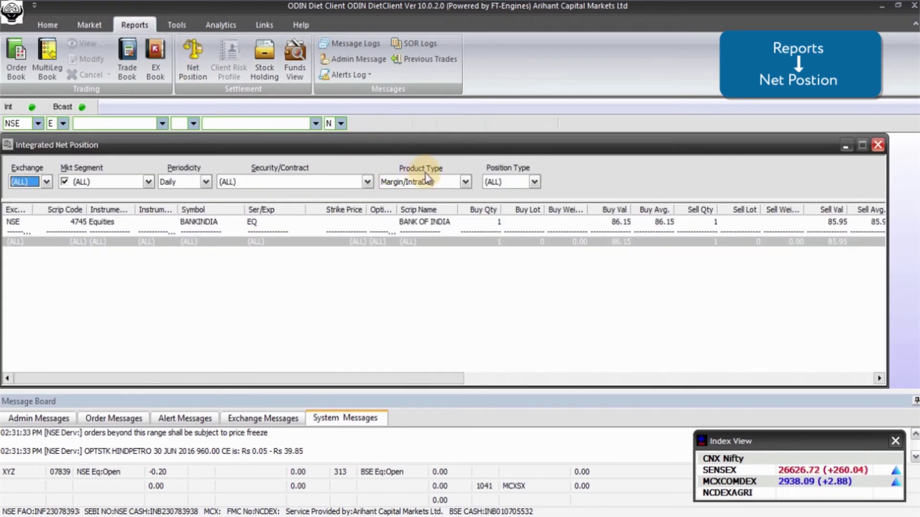
{"action": "left_click", "coordinate": [460, 185]}
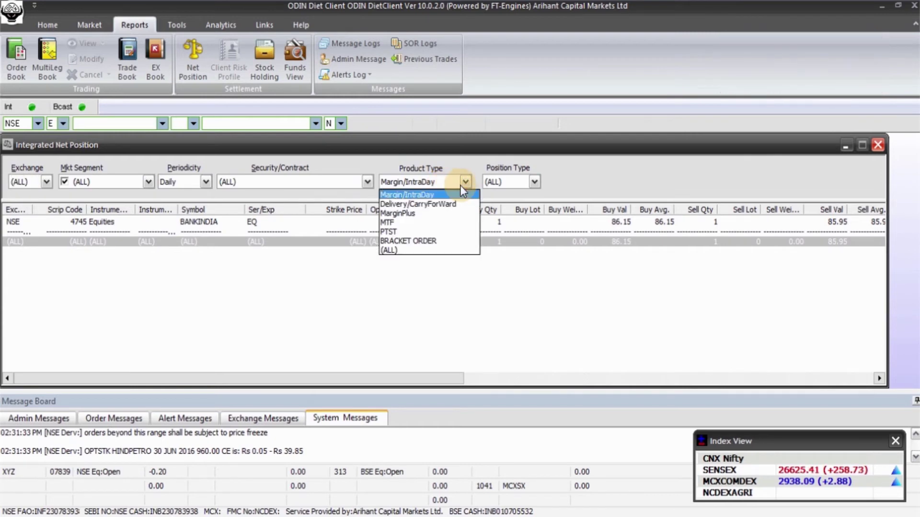
{"action": "left_click", "coordinate": [460, 185]}
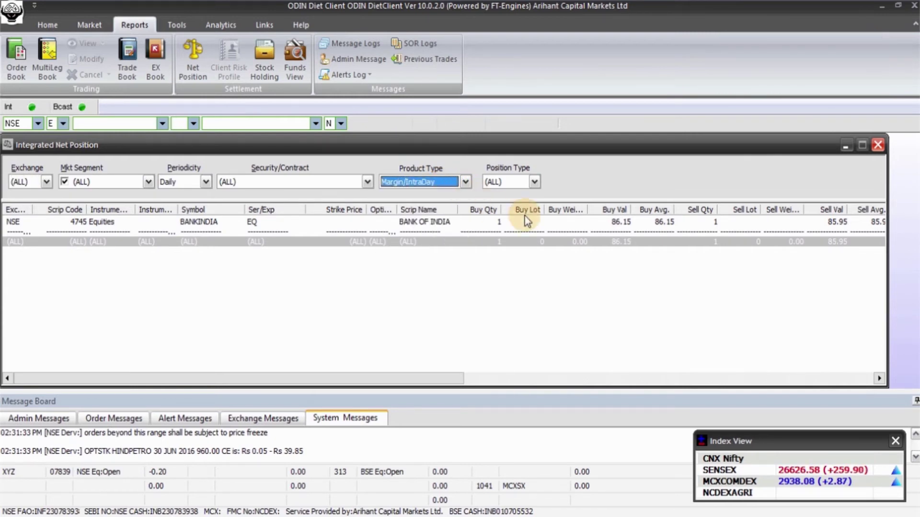
{"action": "left_click", "coordinate": [877, 144]}
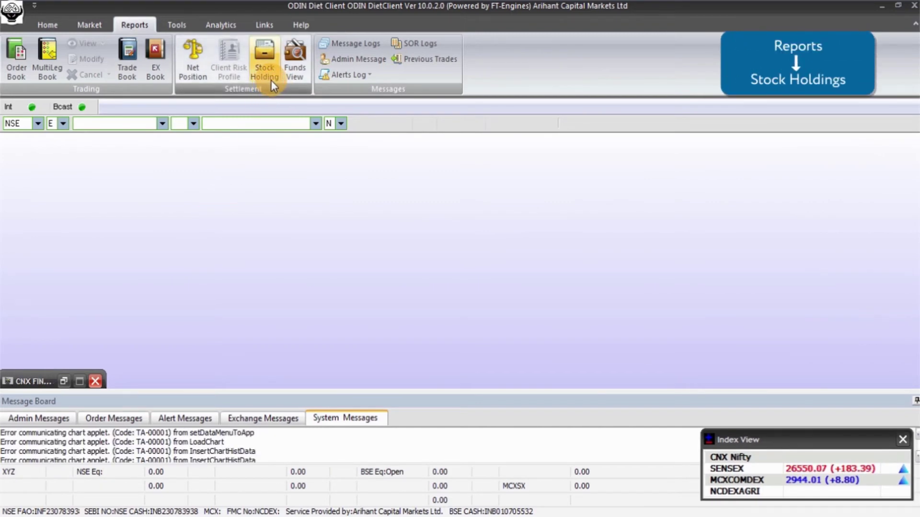
{"action": "left_click", "coordinate": [265, 67]}
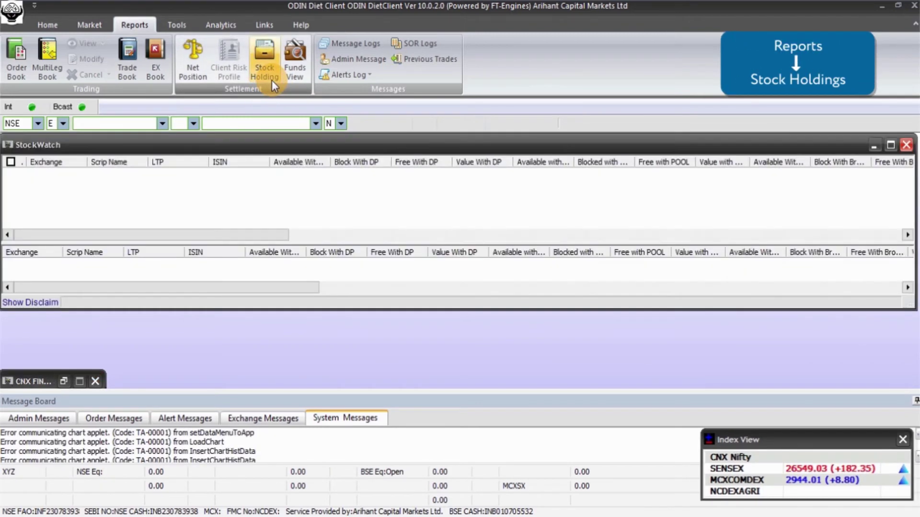
{"action": "left_click_drag", "start_coordinate": [236, 312], "coordinate": [230, 383]}
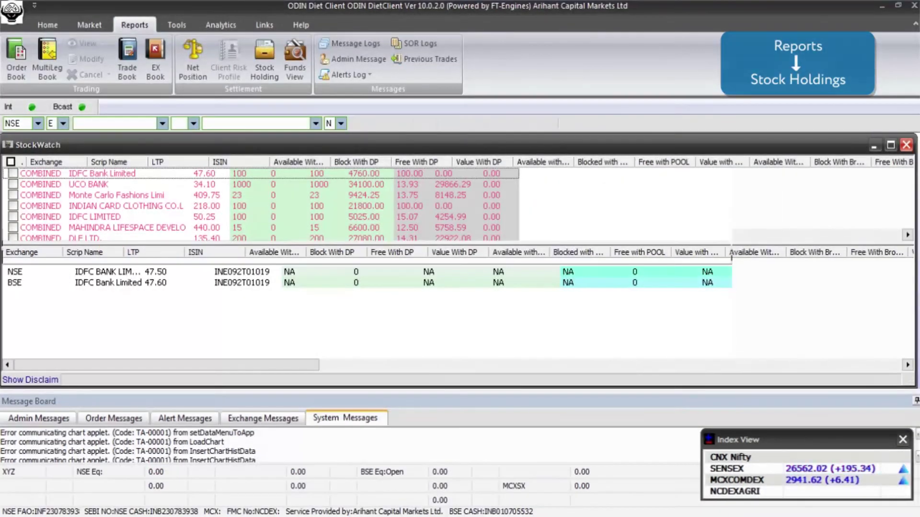
{"action": "left_click", "coordinate": [906, 145]}
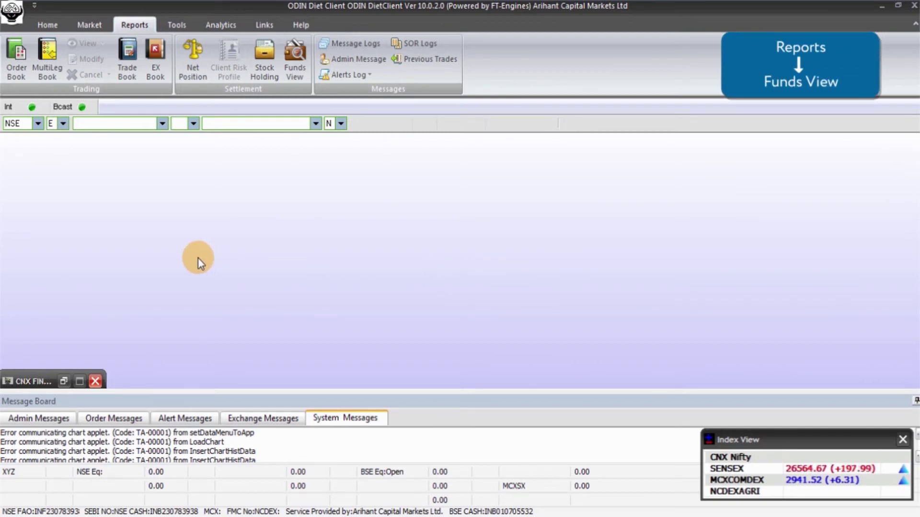
View funds for All Equities + Derv Combined + Curr Combined, then minimize the browser.
{"action": "left_click", "coordinate": [298, 77]}
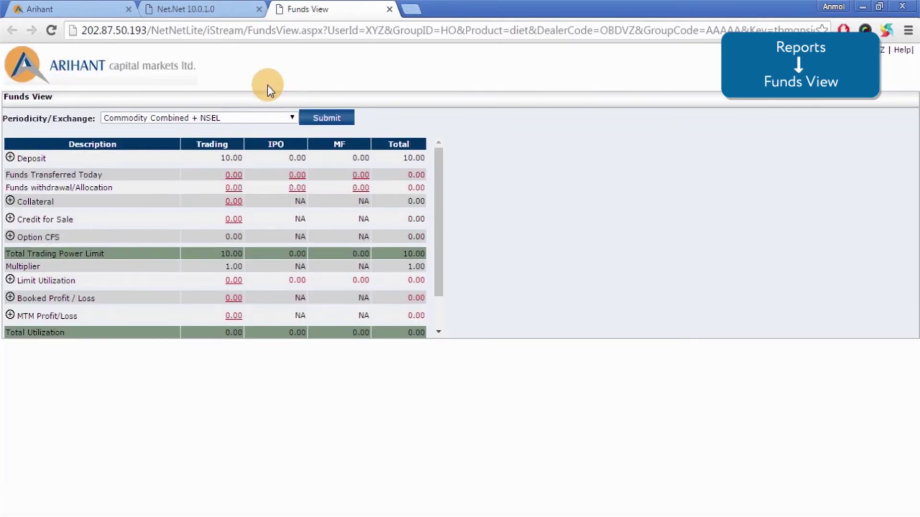
{"action": "left_click", "coordinate": [262, 117]}
{"action": "left_click", "coordinate": [263, 117]}
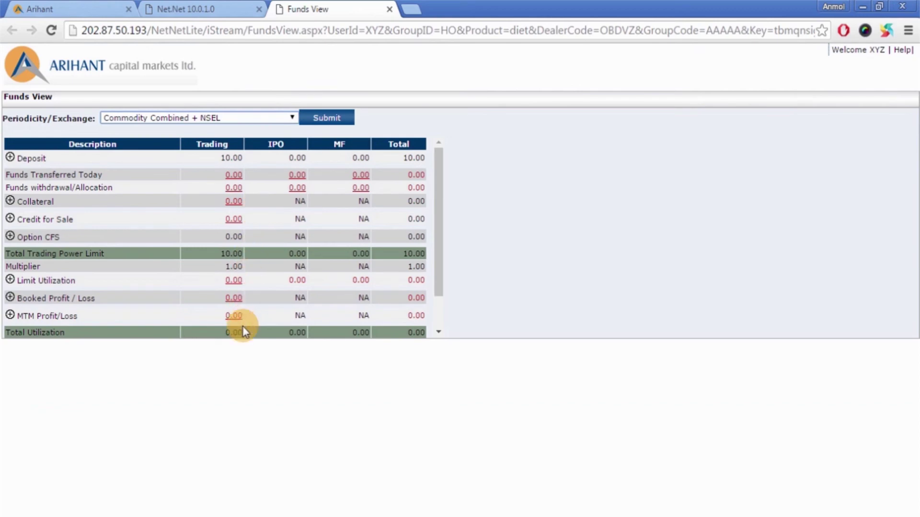
{"action": "left_click", "coordinate": [250, 117]}
{"action": "left_click", "coordinate": [250, 139]}
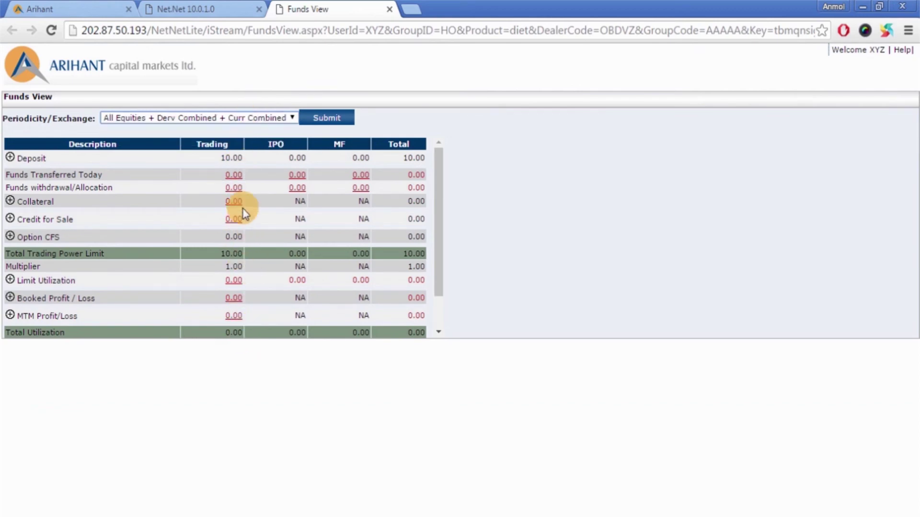
{"action": "left_click", "coordinate": [862, 6]}
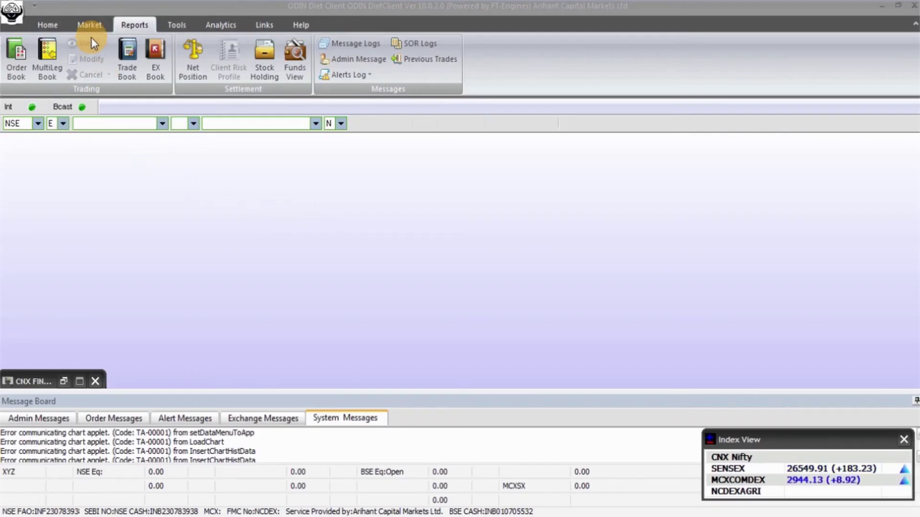
Open the Bulk Single Leg Order Entry form, close it unused, and return to Home.
{"action": "left_click", "coordinate": [89, 25]}
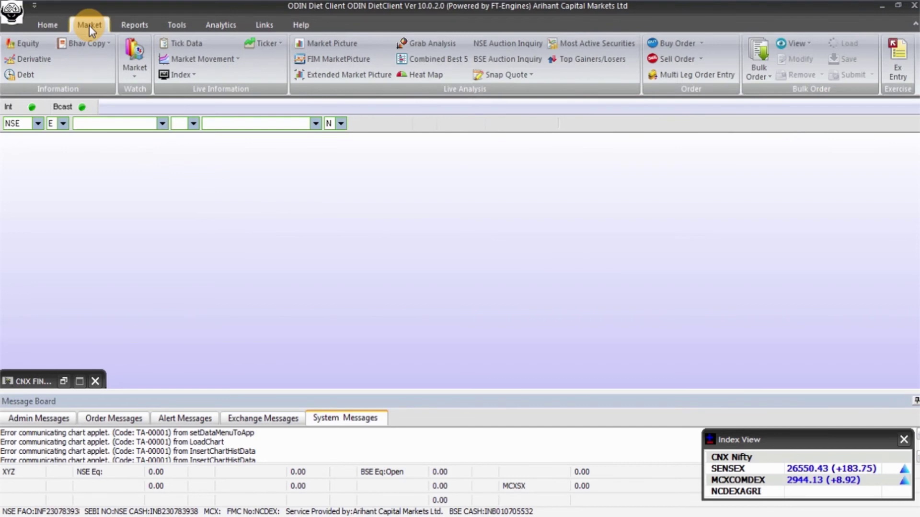
{"action": "left_click", "coordinate": [765, 76]}
{"action": "left_click", "coordinate": [786, 86]}
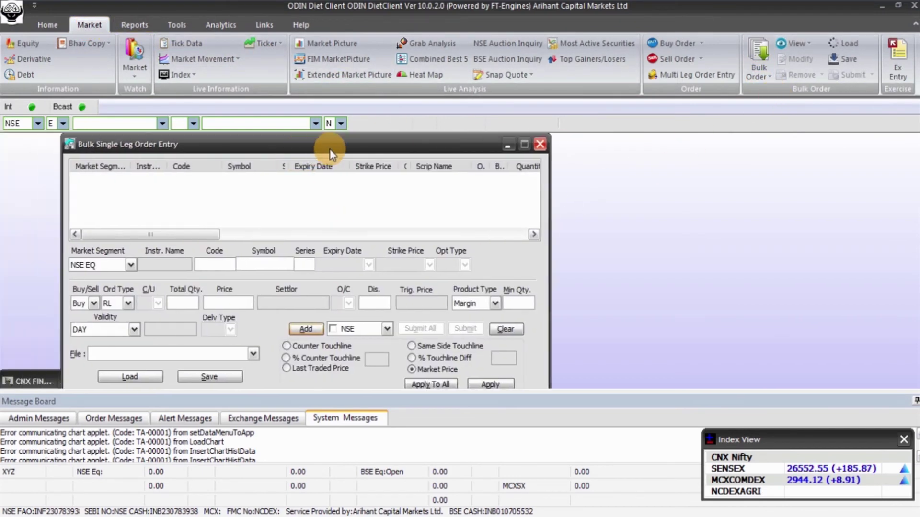
{"action": "left_click_drag", "start_coordinate": [331, 154], "coordinate": [349, 154]}
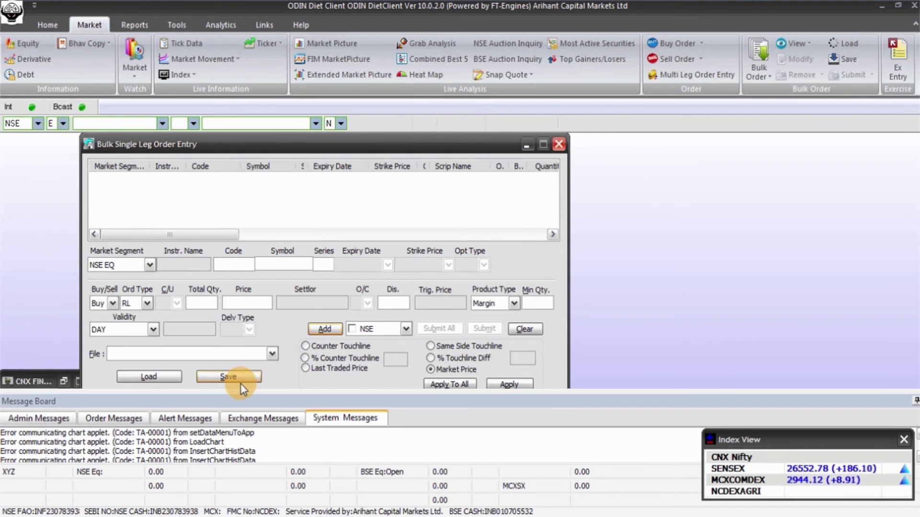
{"action": "left_click", "coordinate": [557, 145]}
{"action": "left_click", "coordinate": [136, 27]}
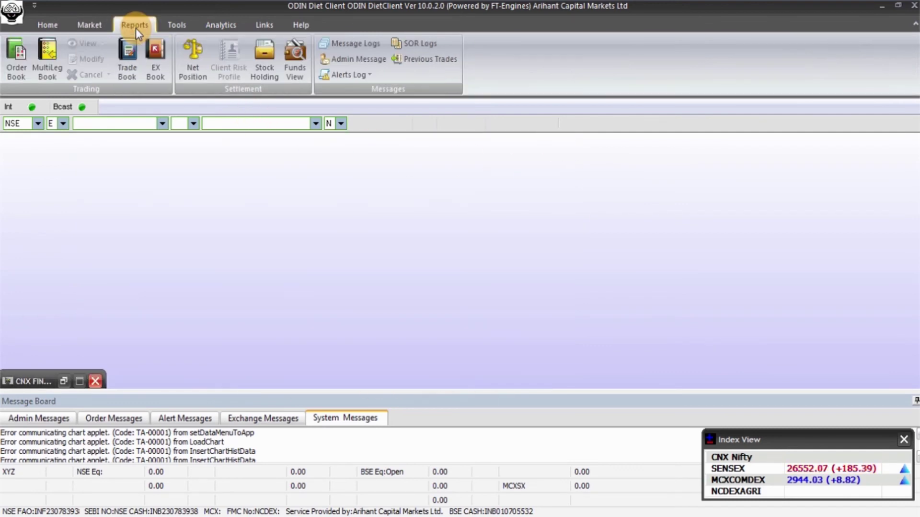
{"action": "left_click", "coordinate": [58, 28]}
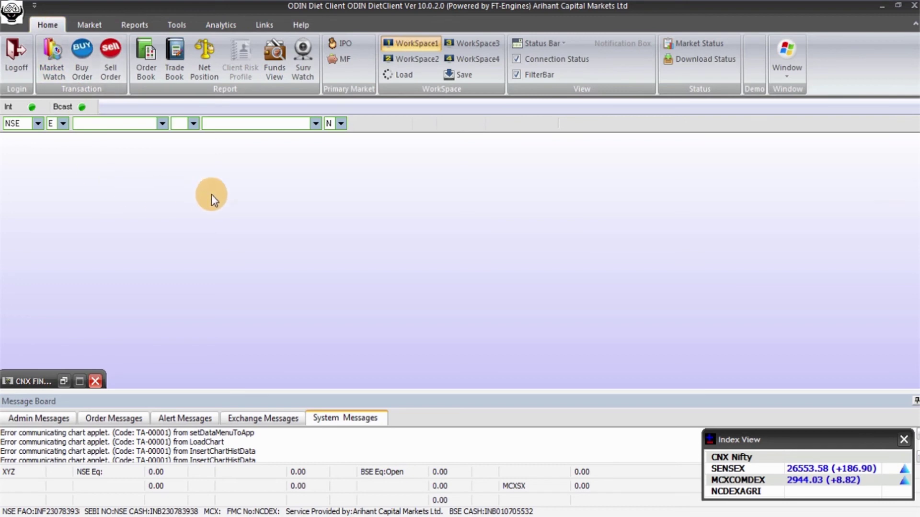
{"action": "left_click", "coordinate": [306, 78]}
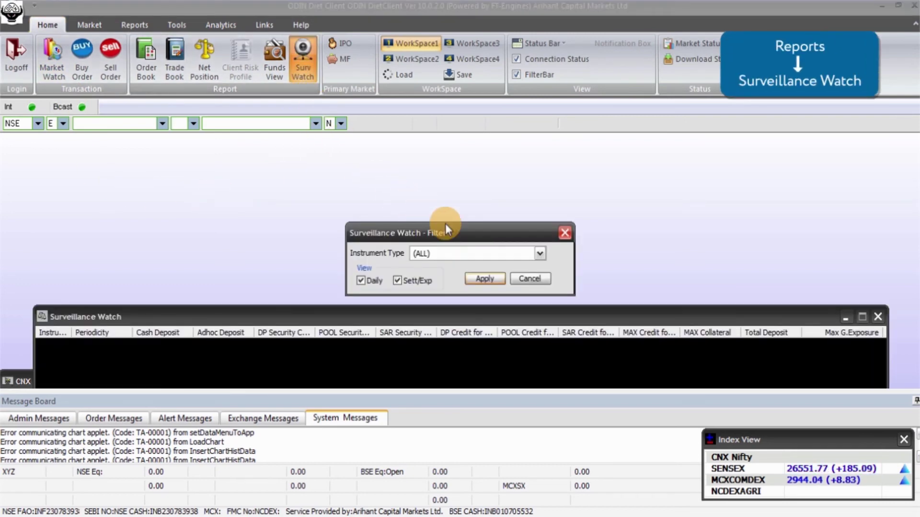
{"action": "left_click", "coordinate": [499, 279]}
{"action": "left_click_drag", "start_coordinate": [410, 316], "coordinate": [408, 148]}
{"action": "left_click_drag", "start_coordinate": [350, 276], "coordinate": [358, 385]}
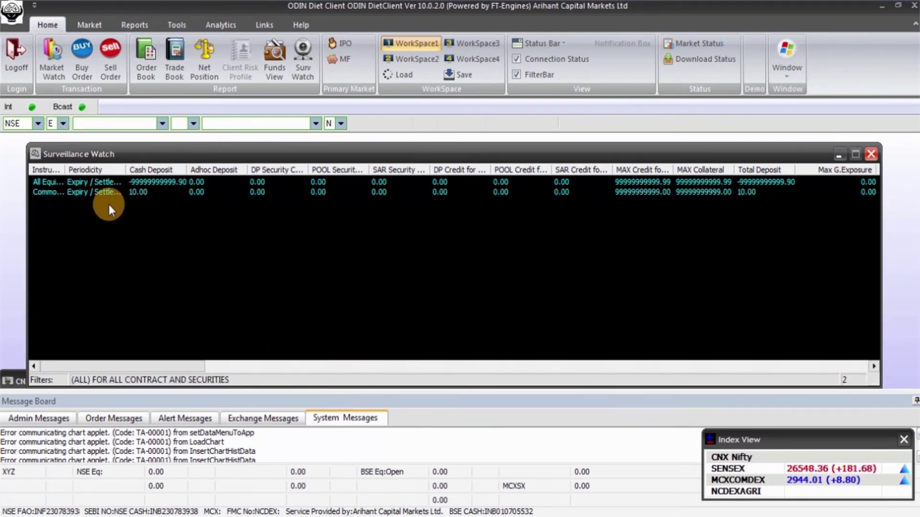
{"action": "left_click", "coordinate": [872, 155]}
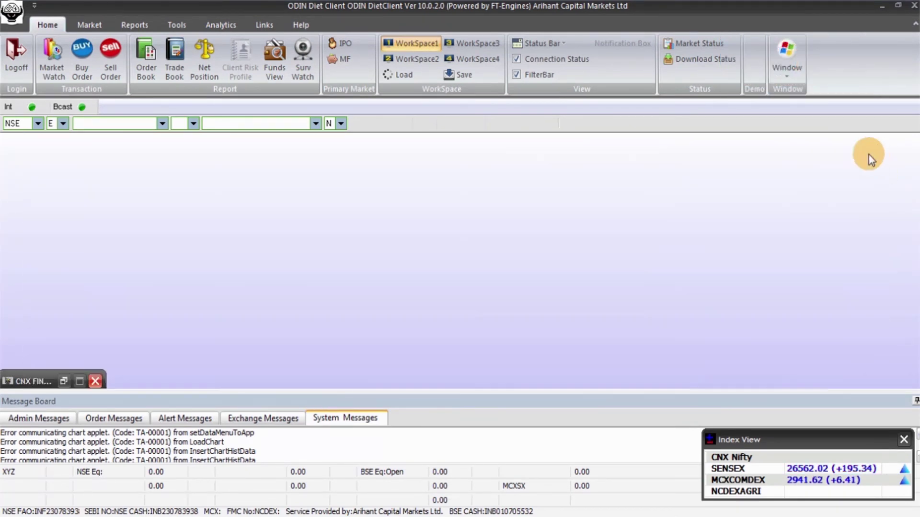
Open the ARIHANT BACKOFFICE login page from Other Links and start entering the user name.
{"action": "left_click", "coordinate": [269, 28]}
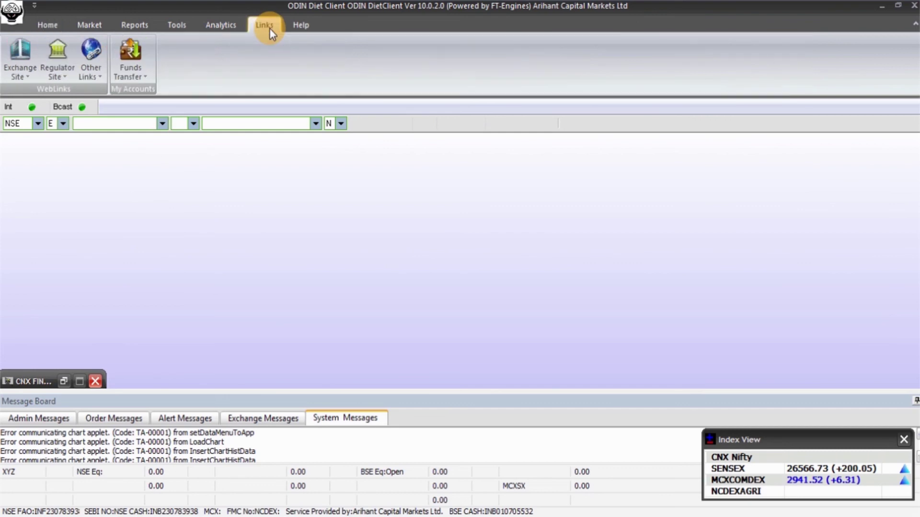
{"action": "left_click", "coordinate": [95, 79]}
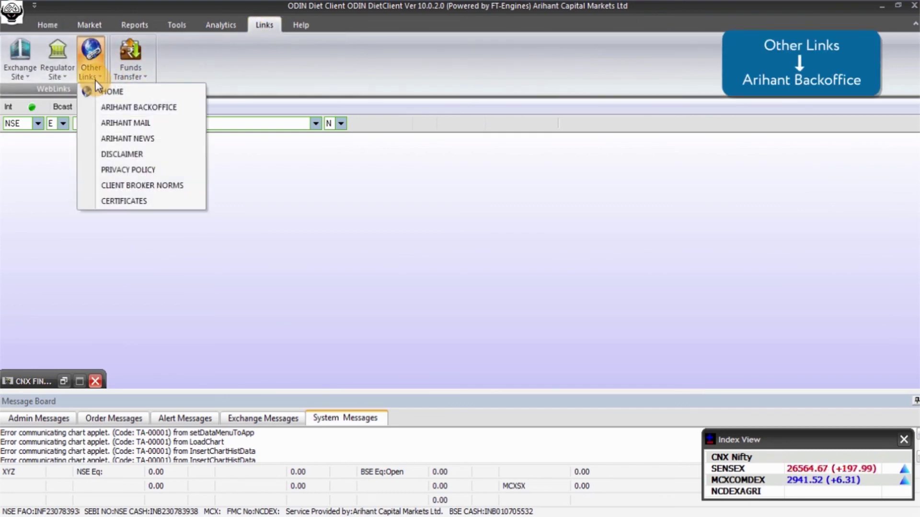
{"action": "left_click", "coordinate": [122, 107]}
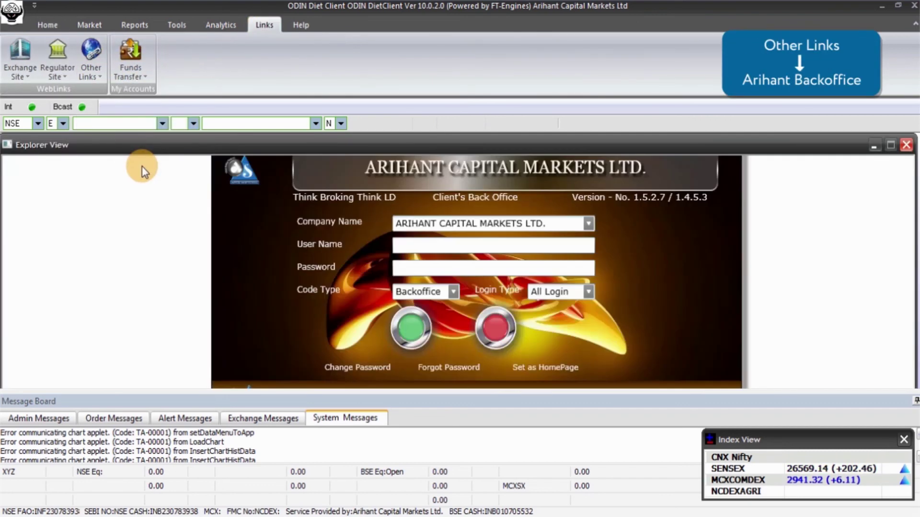
{"action": "left_click", "coordinate": [400, 245]}
{"action": "type", "text": "******"}
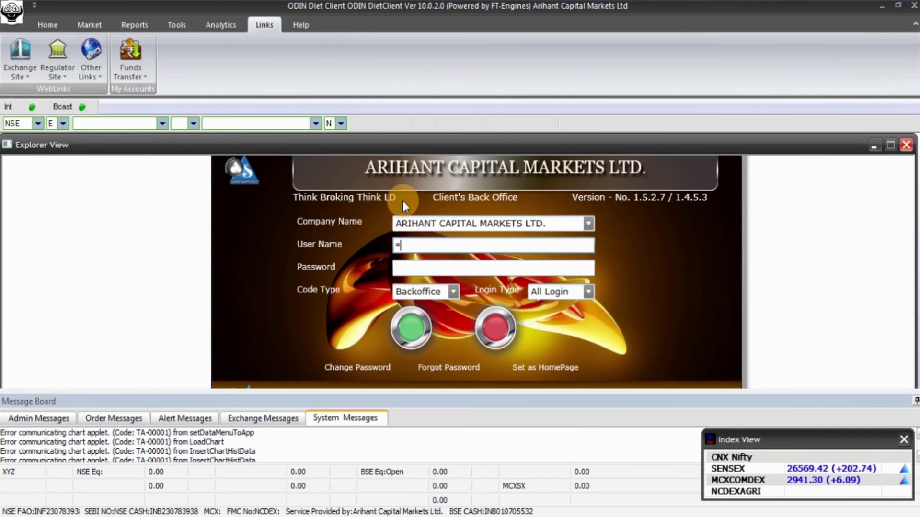